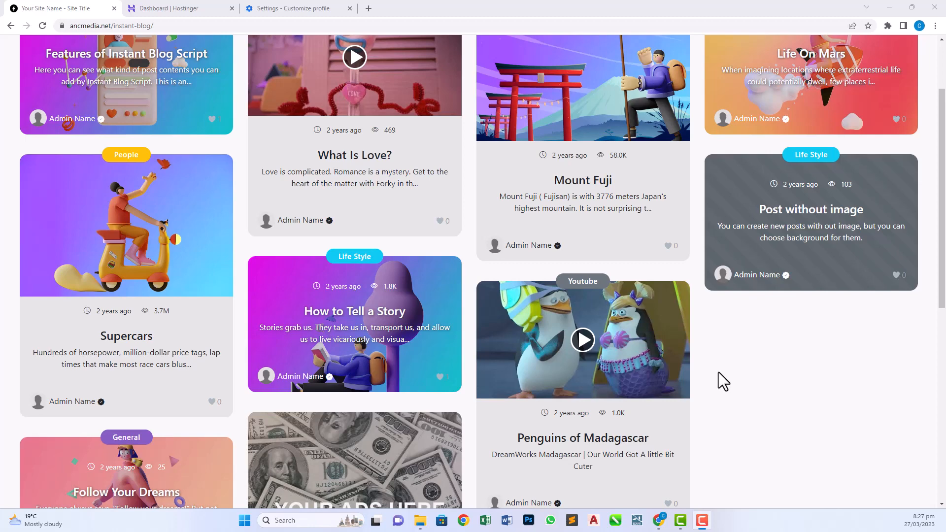
pyautogui.scroll(2, 708, 380)
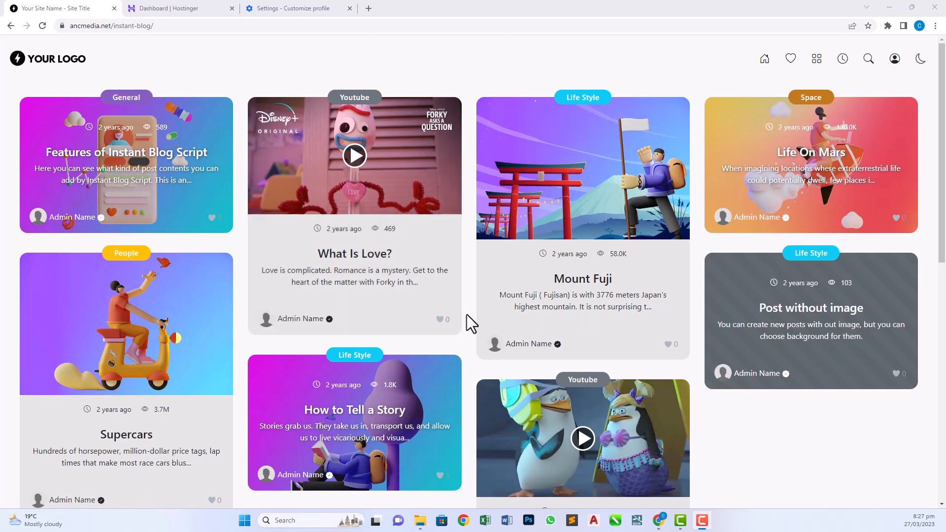
pyautogui.scroll(-3, 435, 303)
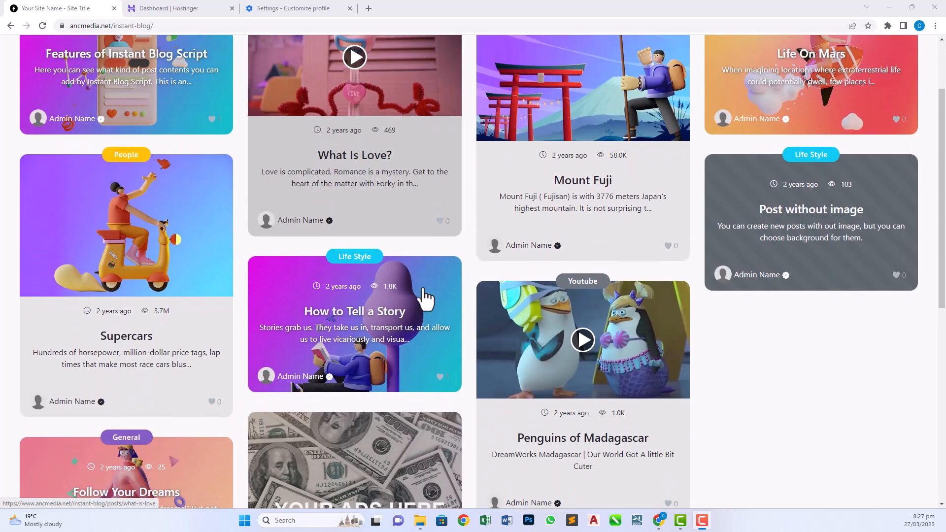
pyautogui.scroll(-2, 425, 299)
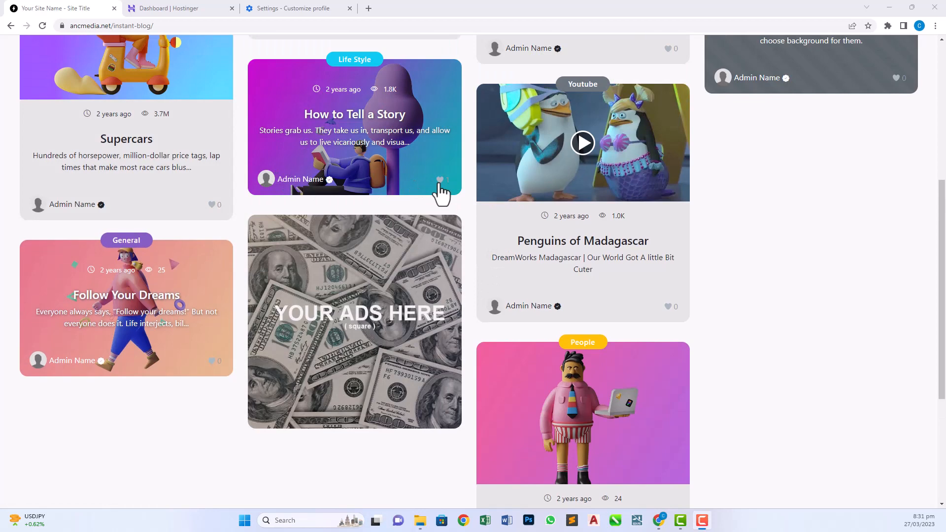
pyautogui.scroll(5, 534, 257)
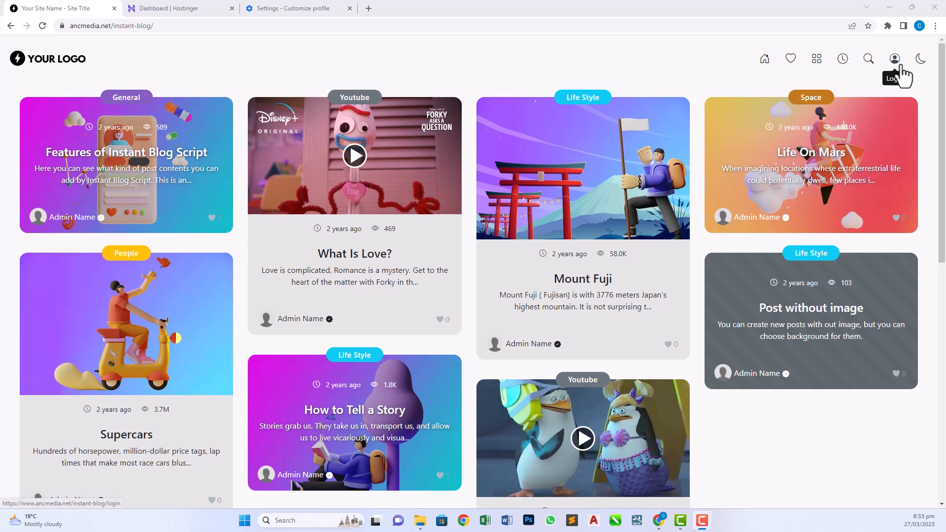
# Step: Switch the Instant Blog site to dark mode from the header
pyautogui.click(921, 60)
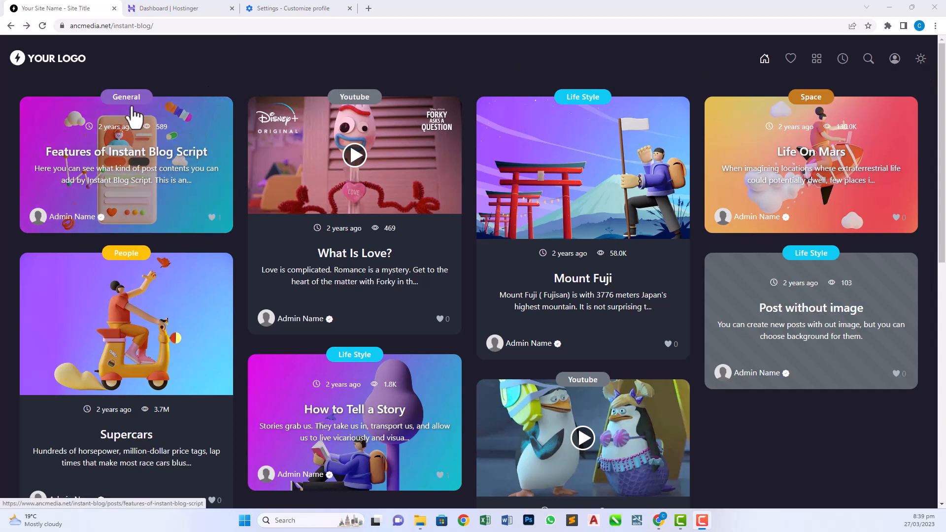
pyautogui.click(154, 153)
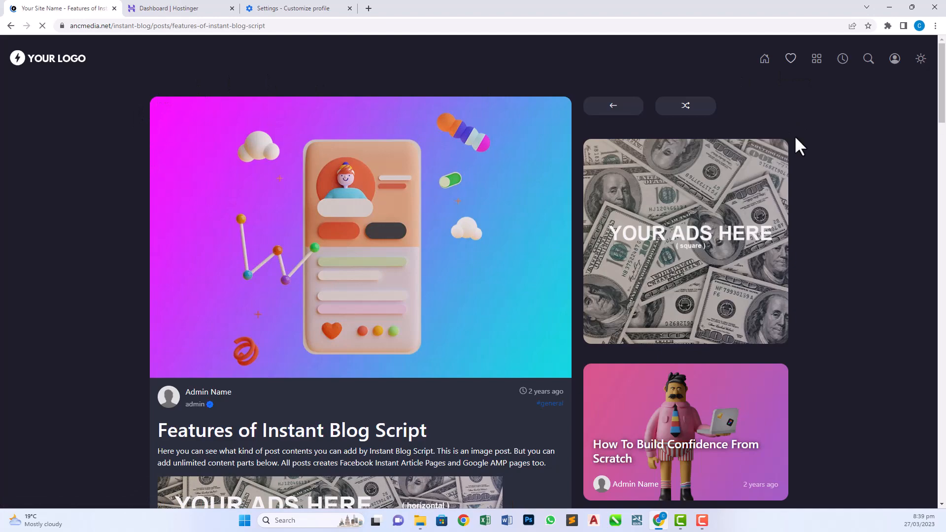
pyautogui.scroll(-5, 392, 278)
pyautogui.scroll(-2, 398, 279)
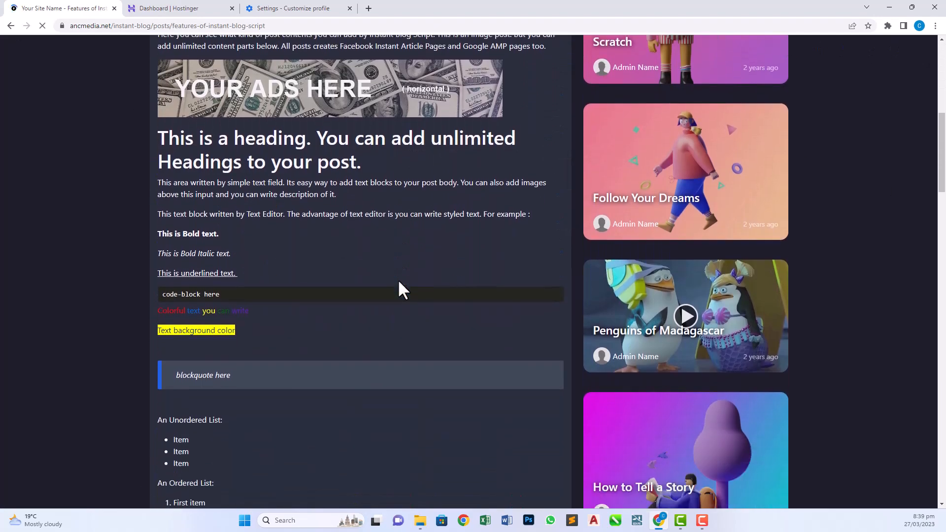
pyautogui.scroll(-1, 398, 278)
pyautogui.scroll(8, 398, 279)
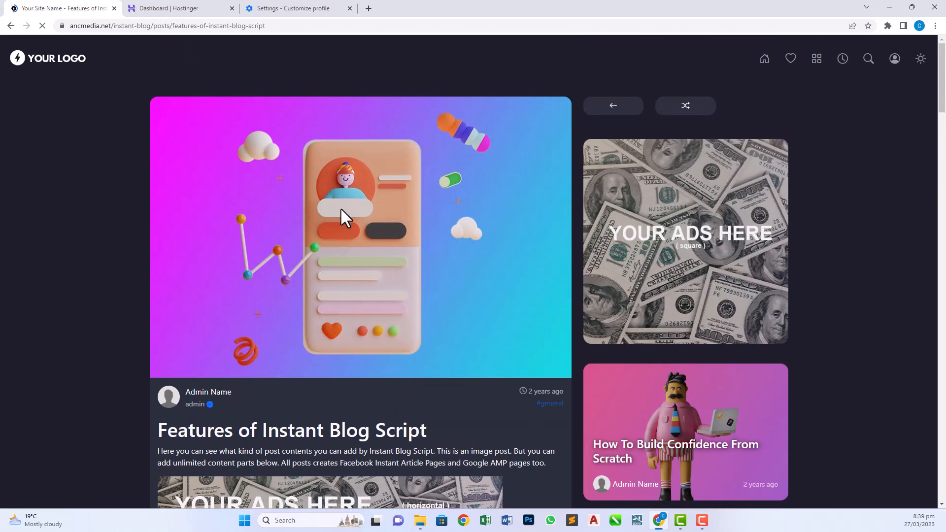
pyautogui.scroll(-2, 341, 207)
pyautogui.scroll(-2, 347, 252)
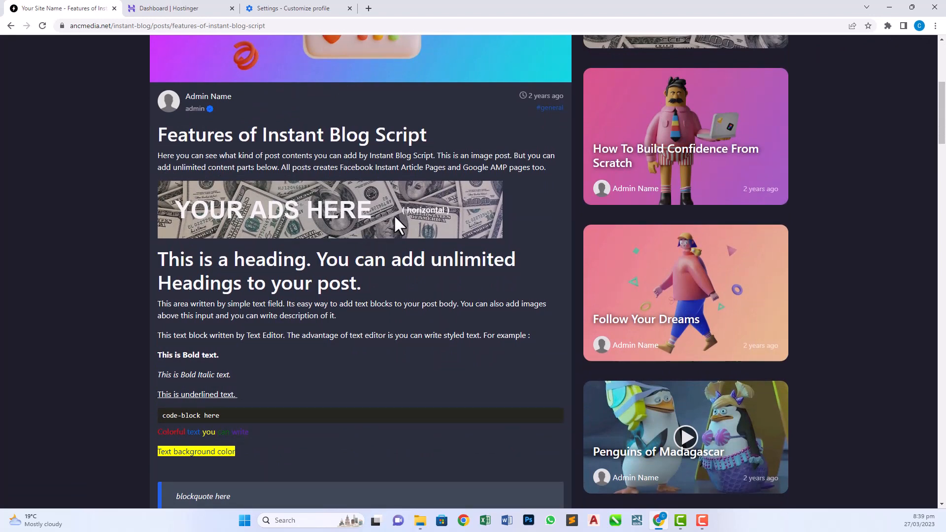
pyautogui.scroll(-3, 394, 215)
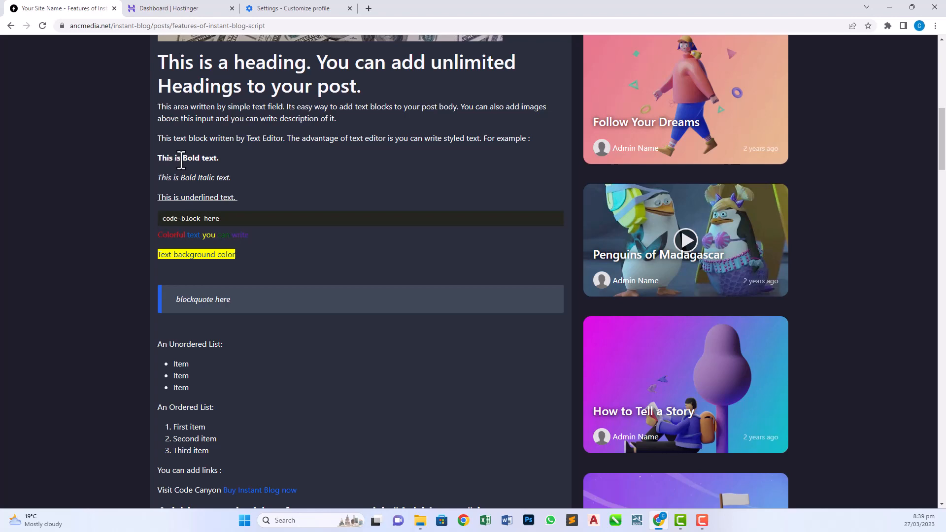
pyautogui.moveTo(183, 157)
pyautogui.mouseDown()
pyautogui.moveTo(220, 250)
pyautogui.moveTo(219, 157)
pyautogui.mouseUp()
pyautogui.scroll(-2, 289, 200)
pyautogui.scroll(-2, 259, 279)
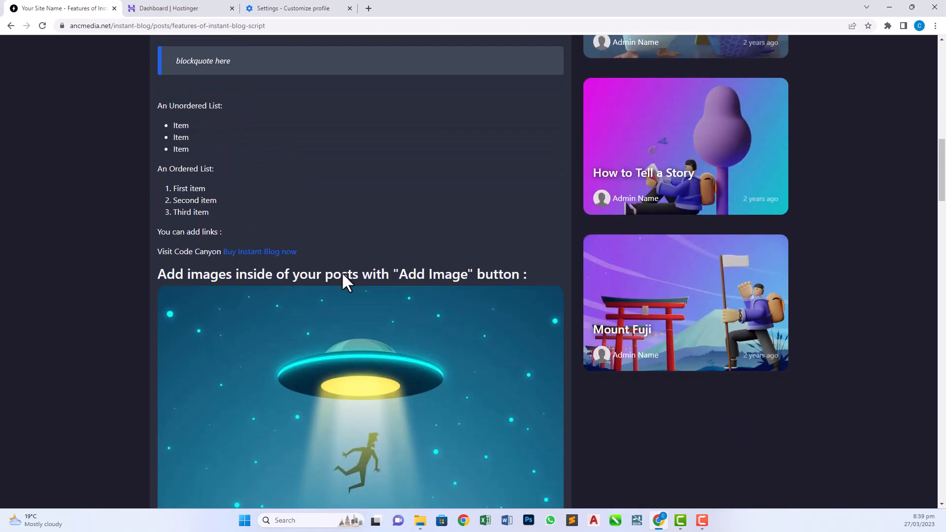
pyautogui.scroll(-2, 342, 272)
pyautogui.scroll(-2, 348, 257)
pyautogui.scroll(-3, 361, 259)
pyautogui.scroll(-1, 399, 247)
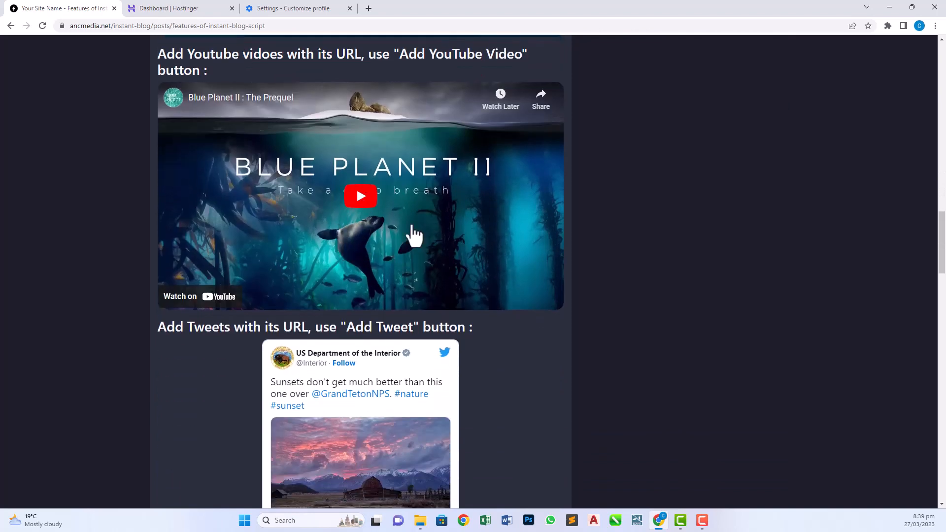
pyautogui.scroll(-2, 399, 277)
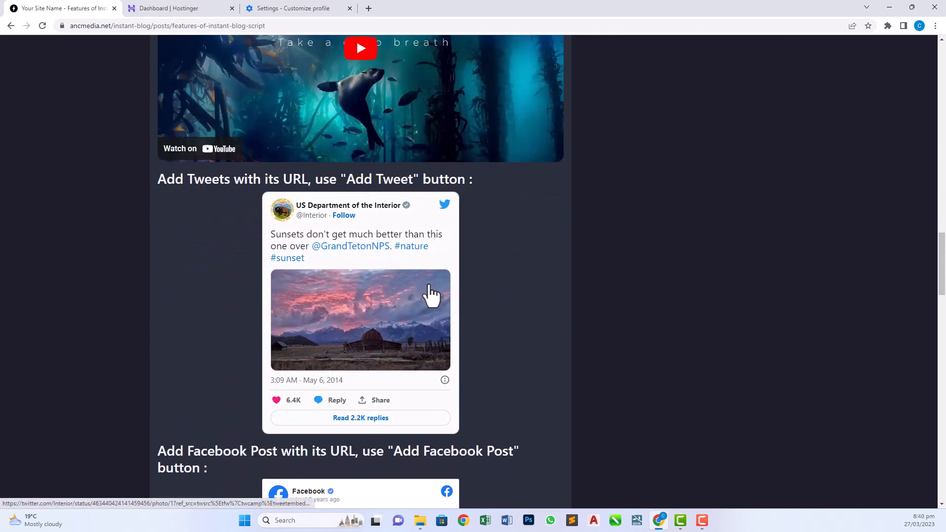
pyautogui.scroll(-4, 321, 238)
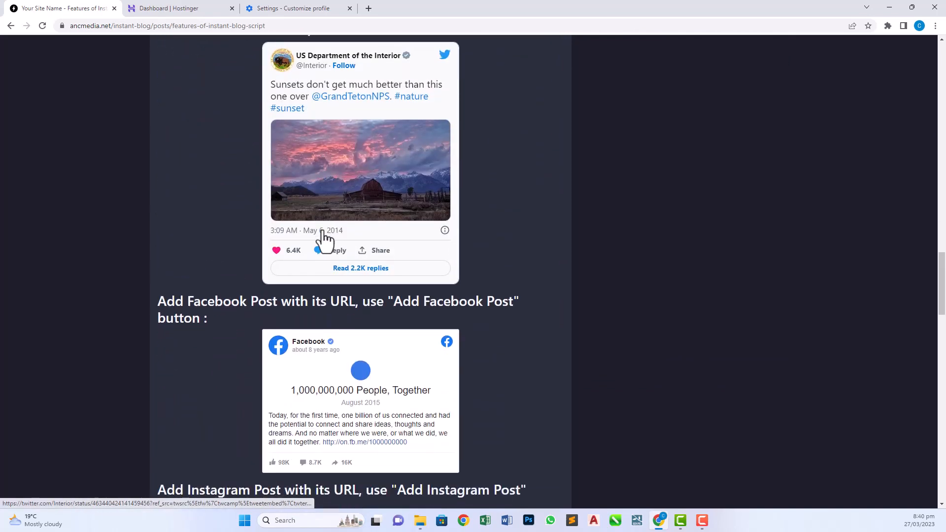
pyautogui.scroll(-3, 332, 264)
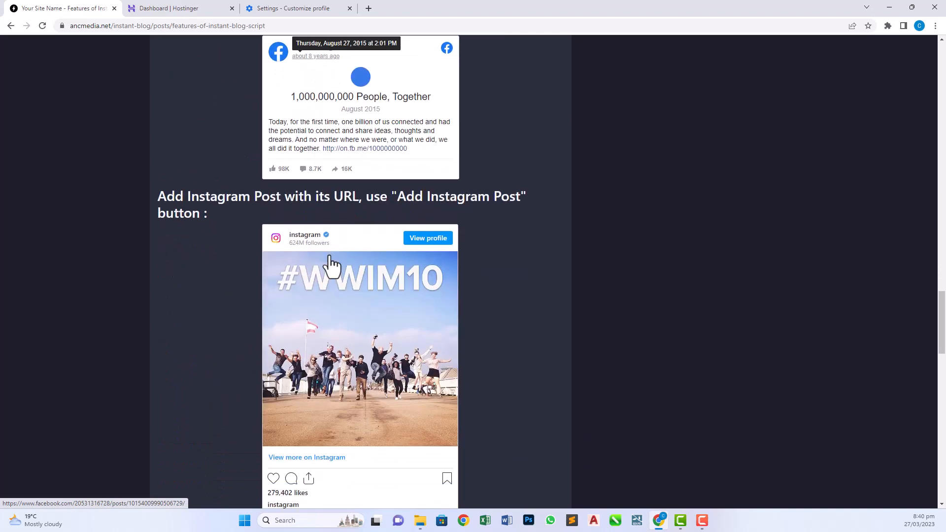
pyautogui.scroll(-5, 332, 265)
pyautogui.scroll(-3, 331, 265)
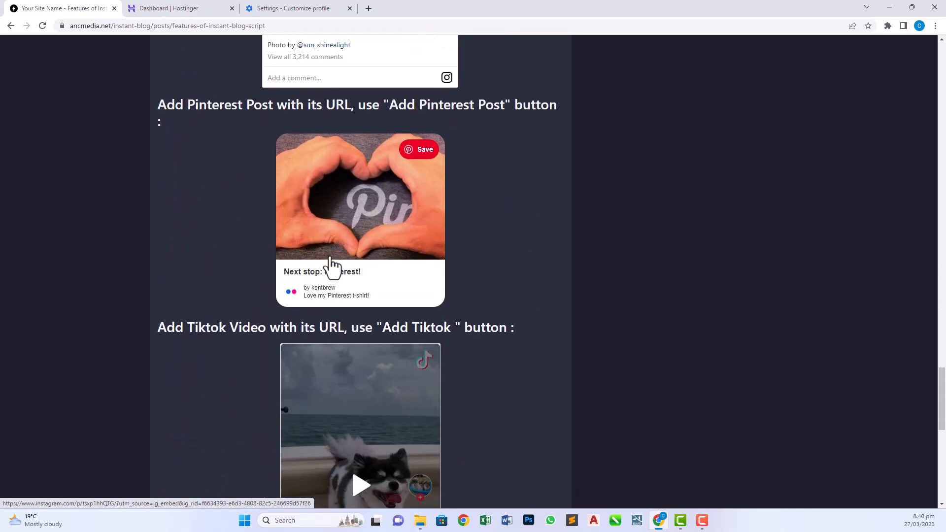
pyautogui.scroll(-3, 473, 255)
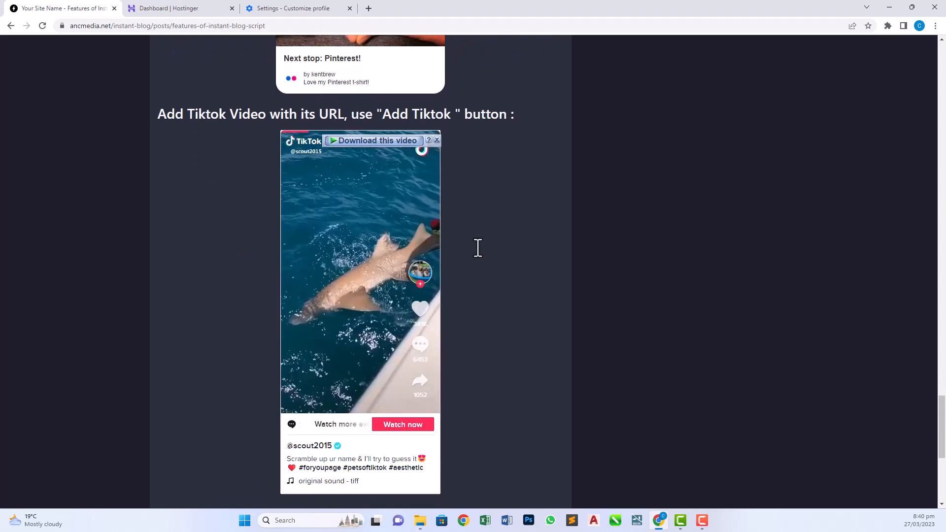
pyautogui.scroll(4, 478, 248)
pyautogui.scroll(-1, 476, 248)
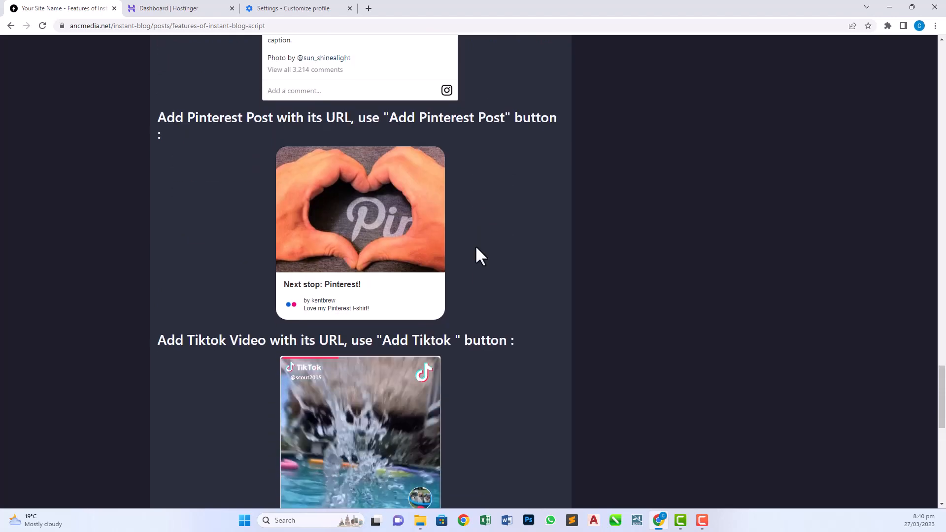
pyautogui.scroll(-3, 476, 248)
pyautogui.scroll(-4, 476, 249)
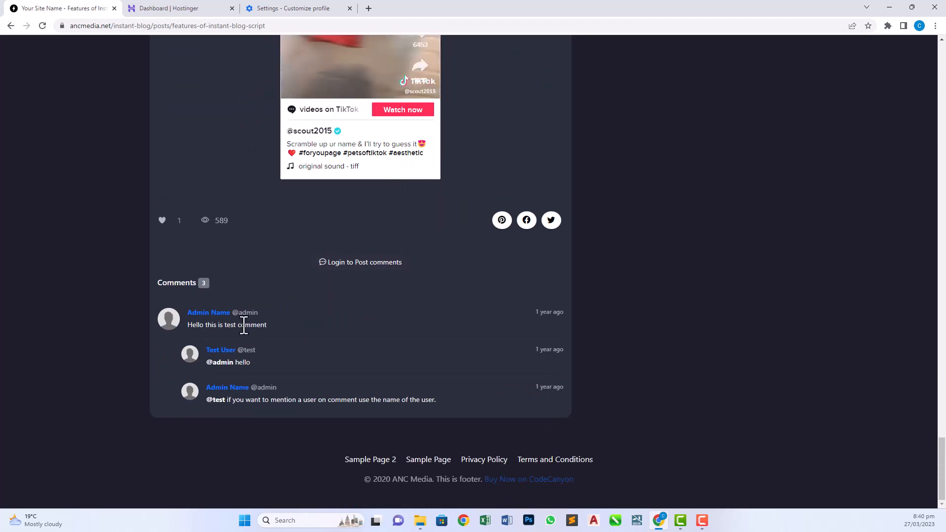
pyautogui.scroll(3, 244, 325)
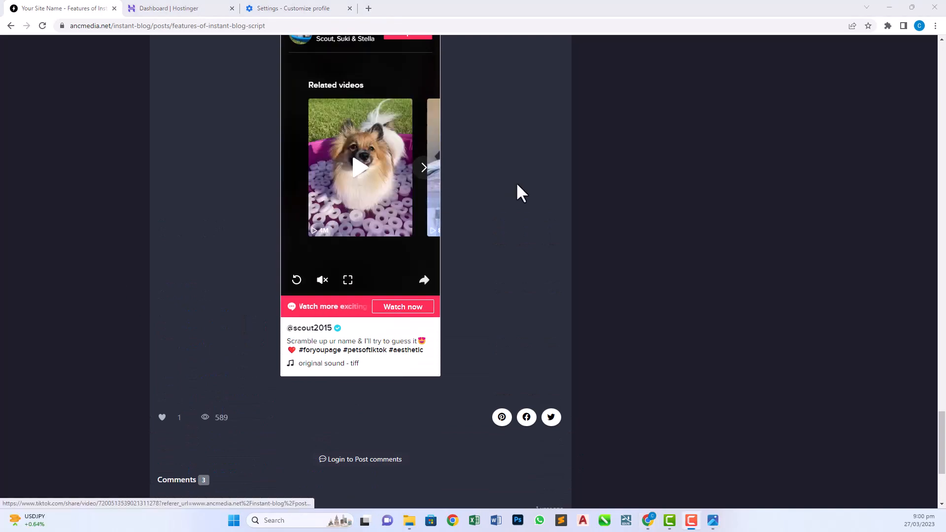
pyautogui.scroll(2, 518, 192)
pyautogui.scroll(3, 517, 192)
pyautogui.scroll(5, 518, 193)
pyautogui.scroll(3, 518, 192)
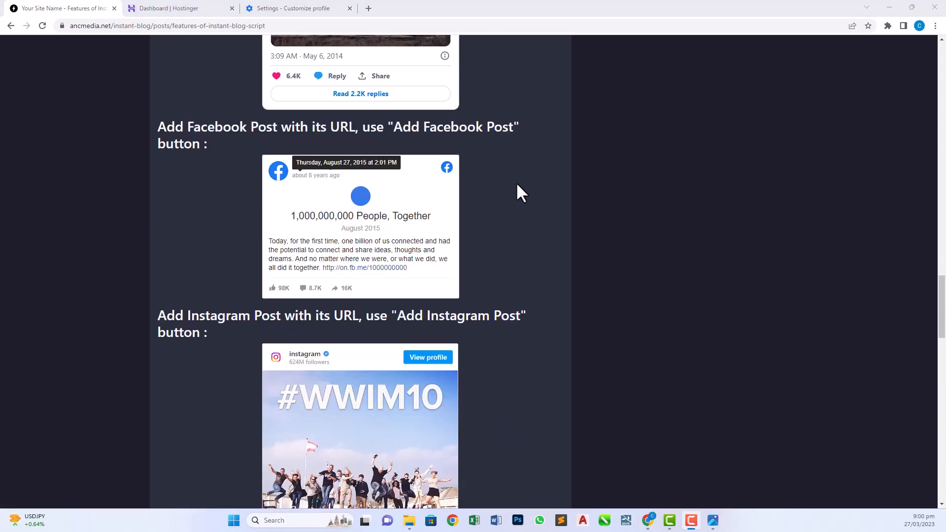
pyautogui.scroll(5, 518, 193)
pyautogui.scroll(5, 518, 192)
pyautogui.scroll(3, 518, 193)
pyautogui.scroll(5, 516, 185)
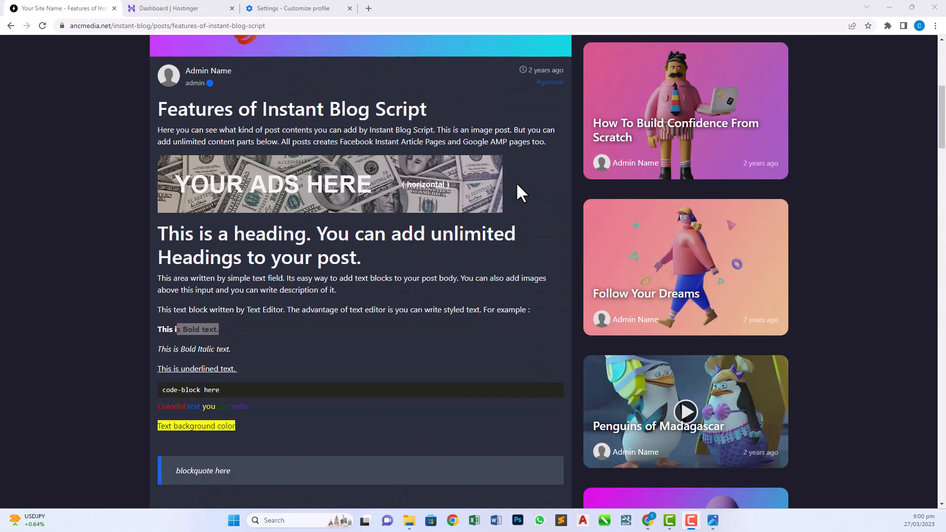
pyautogui.scroll(4, 517, 185)
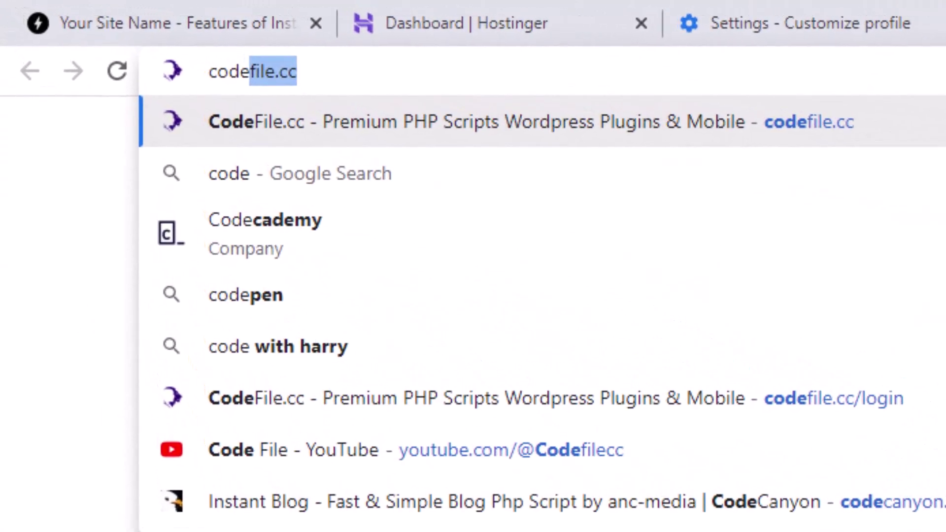
# Step: Load the codefile.cc site in the new tab
pyautogui.press('Return')
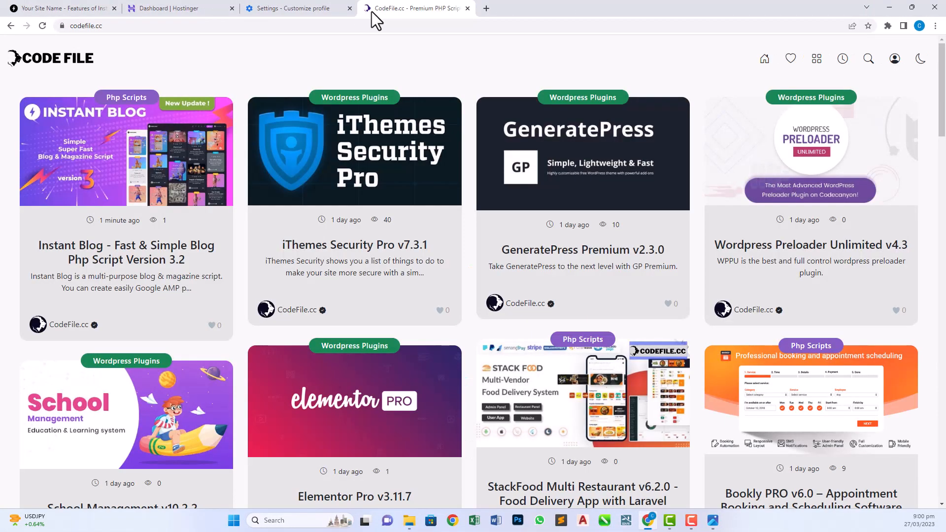
# Step: View the Instant Blog Version 3.2 post and select its first line of download links
pyautogui.click(179, 253)
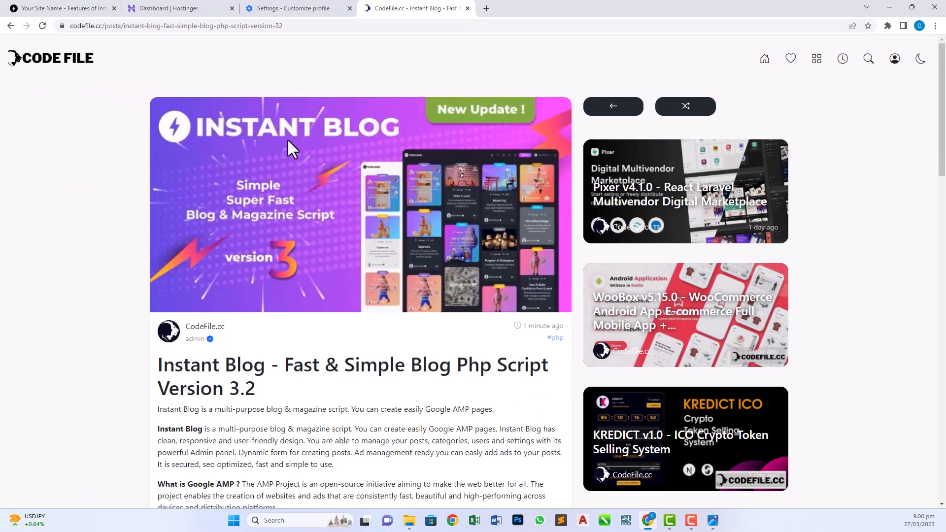
pyautogui.scroll(-1, 335, 334)
pyautogui.scroll(-2, 283, 304)
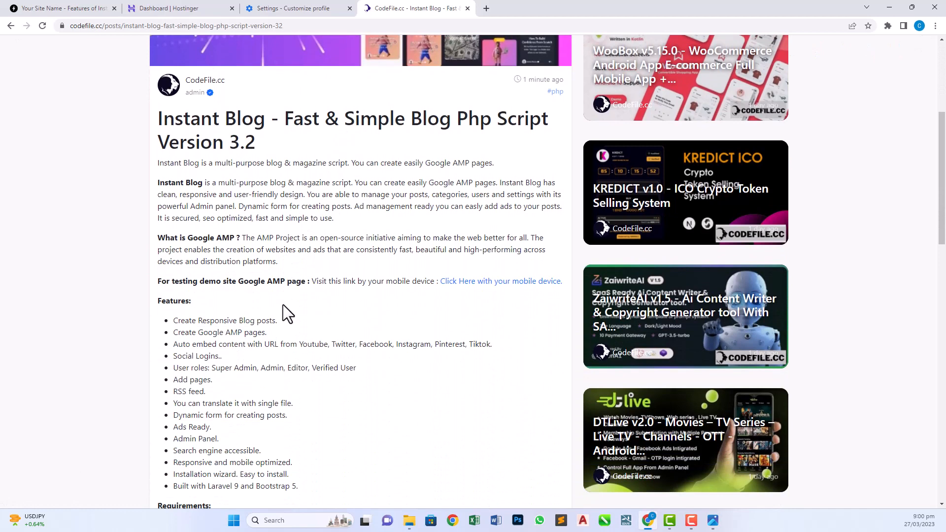
pyautogui.scroll(-3, 283, 302)
pyautogui.scroll(-2, 283, 302)
pyautogui.scroll(-3, 283, 303)
pyautogui.scroll(-2, 283, 302)
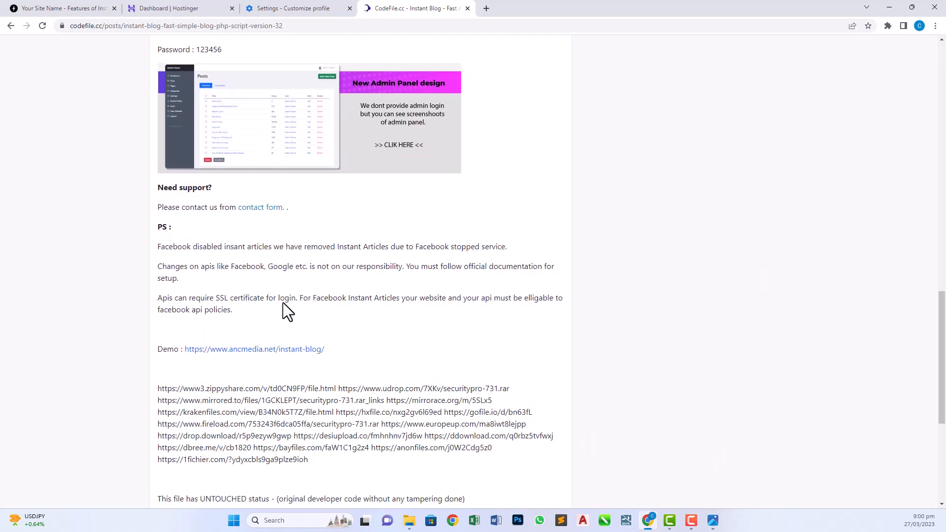
pyautogui.scroll(-1, 283, 303)
pyautogui.moveTo(512, 293); pyautogui.dragTo(510, 291)
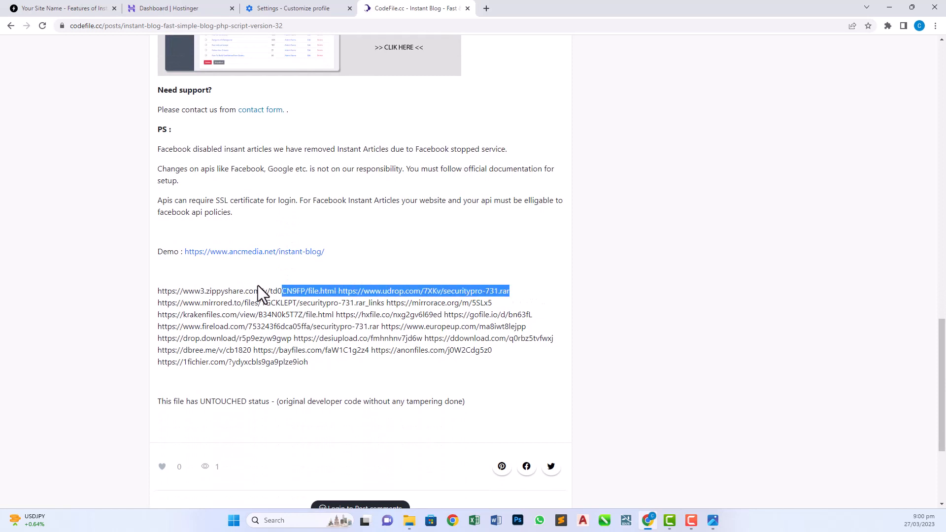
pyautogui.moveTo(488, 290); pyautogui.dragTo(160, 292)
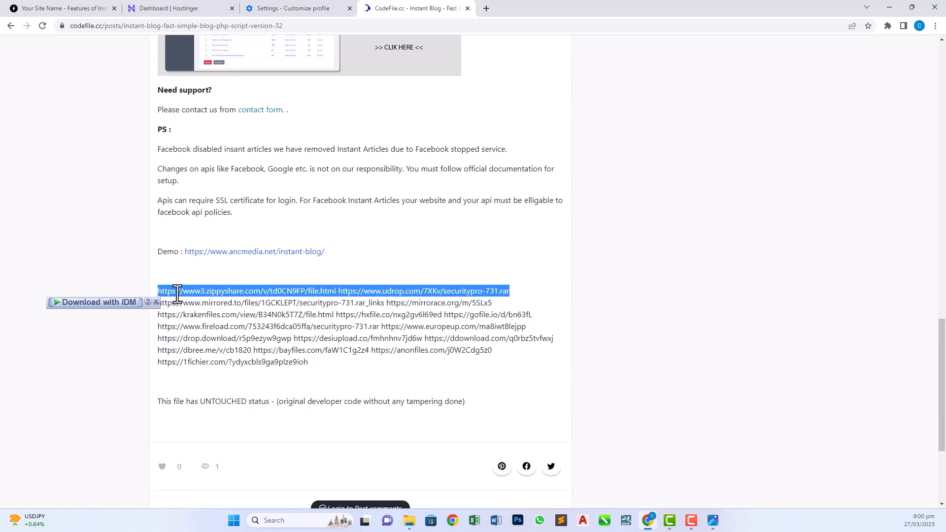
pyautogui.rightClick(178, 293)
pyautogui.click(213, 267)
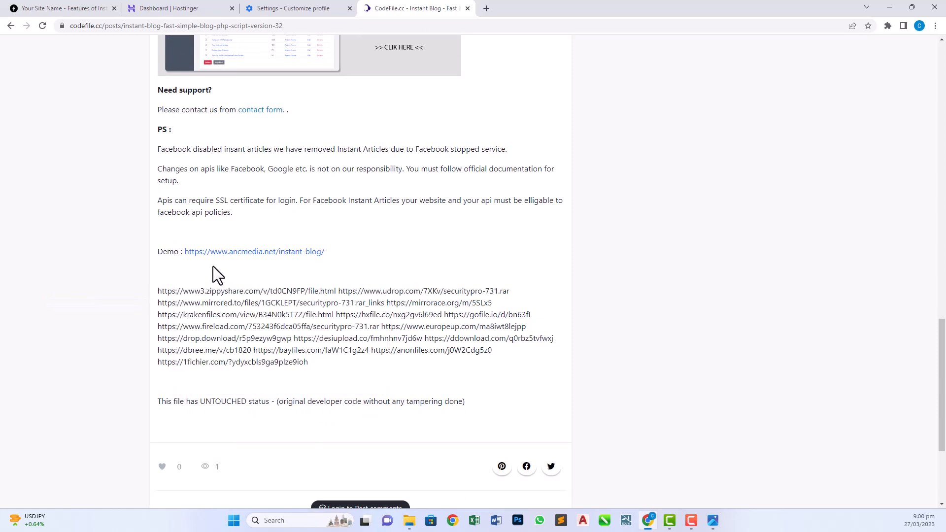
pyautogui.scroll(2, 215, 267)
pyautogui.scroll(10, 215, 266)
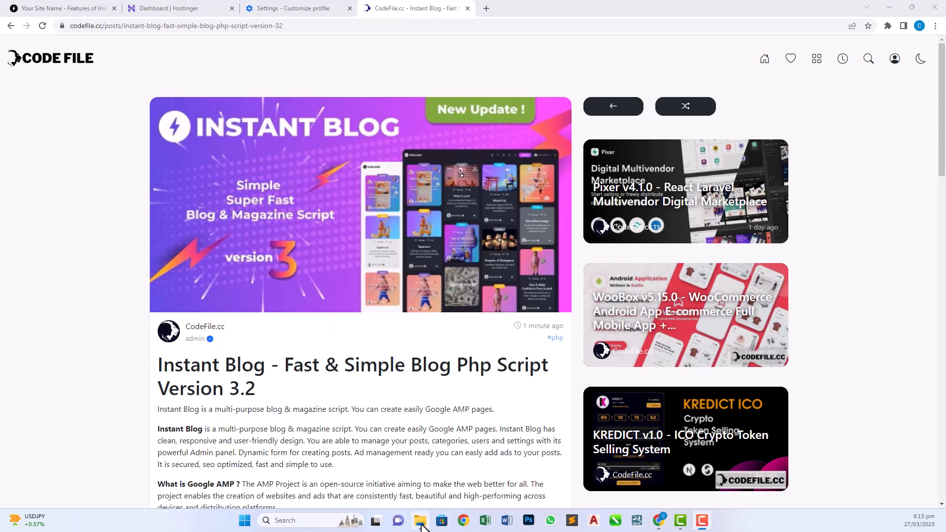
# Step: Check the downloaded Instant Blog zip in File Explorer and return to the Hostinger dashboard
pyautogui.click(418, 521)
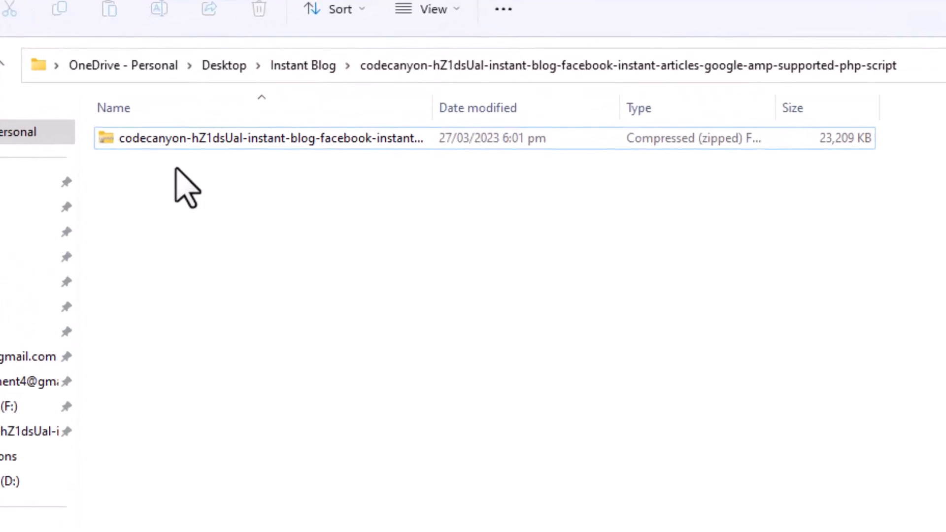
pyautogui.click(141, 94)
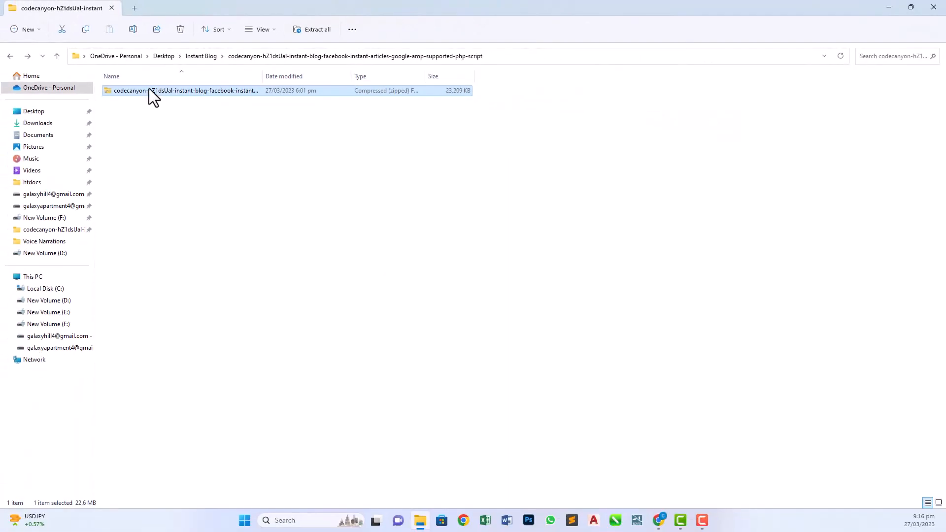
pyautogui.moveTo(149, 90); pyautogui.dragTo(257, 121)
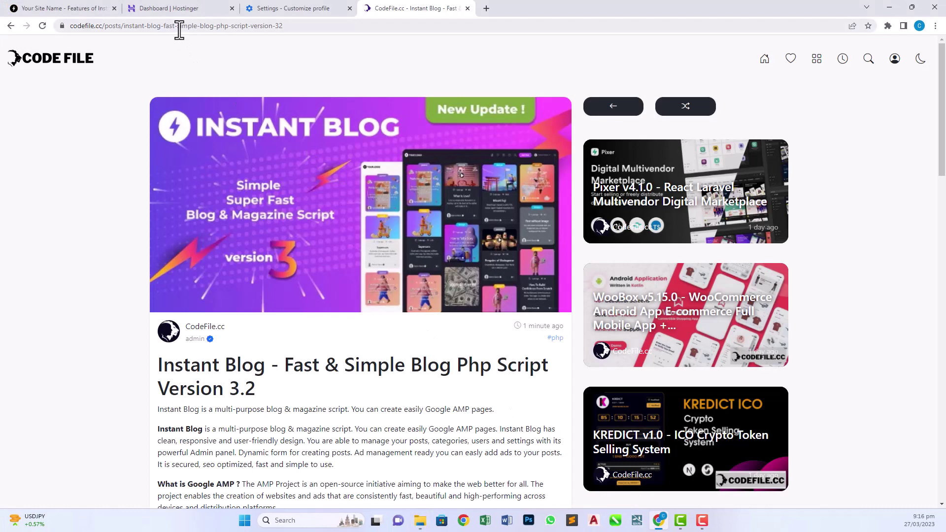
pyautogui.click(176, 10)
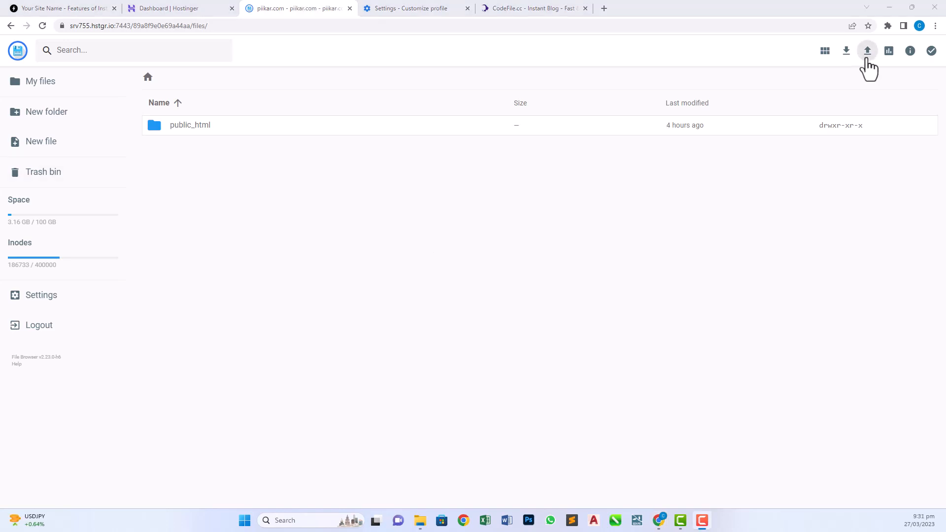
# Step: Upload the Instant Blog zip from Desktop > Instant Blog > codecanyon into the home folder
pyautogui.click(868, 62)
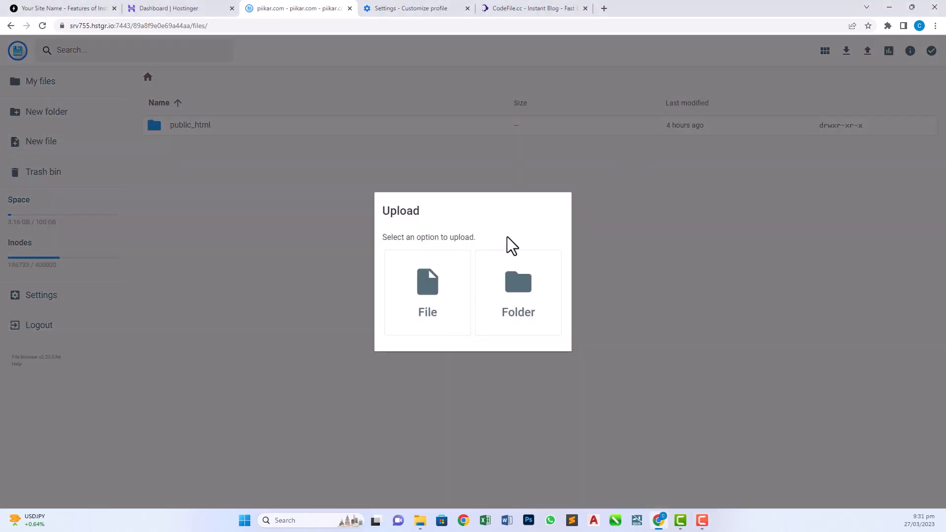
pyautogui.click(423, 315)
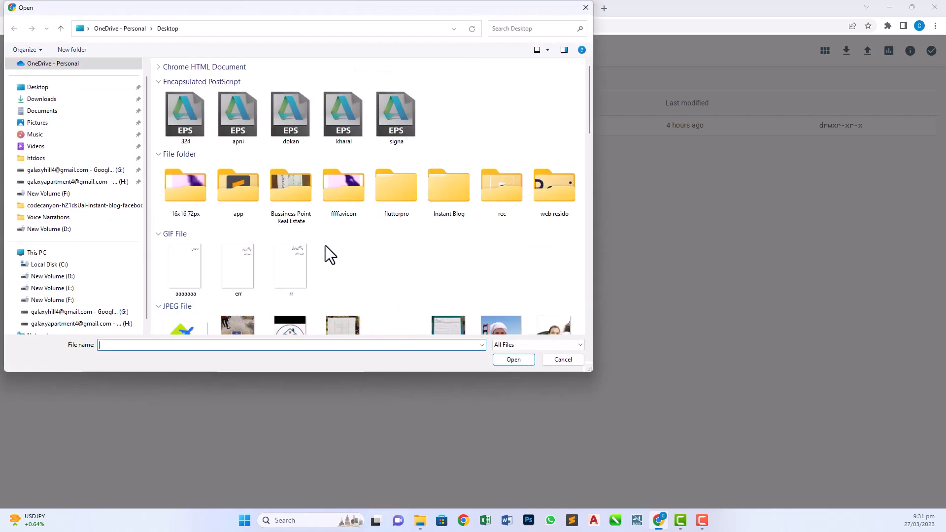
pyautogui.doubleClick(450, 198)
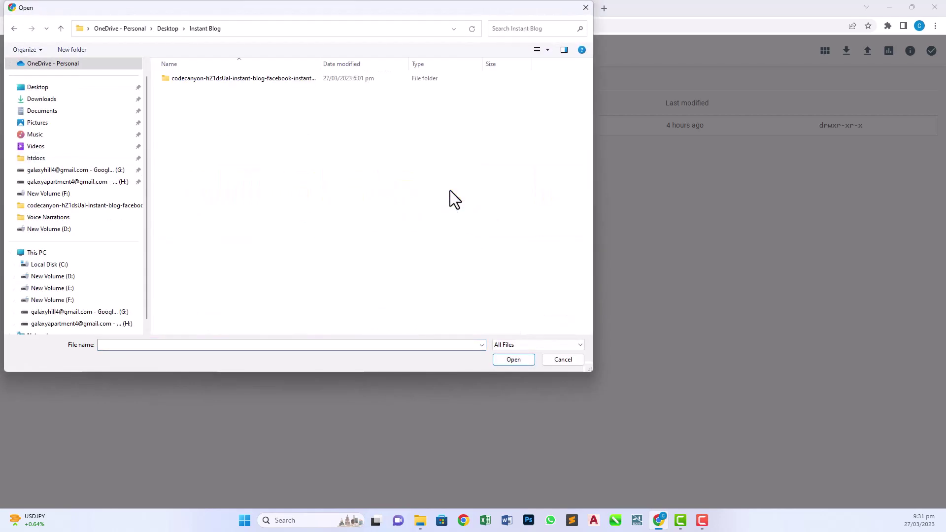
pyautogui.doubleClick(196, 81)
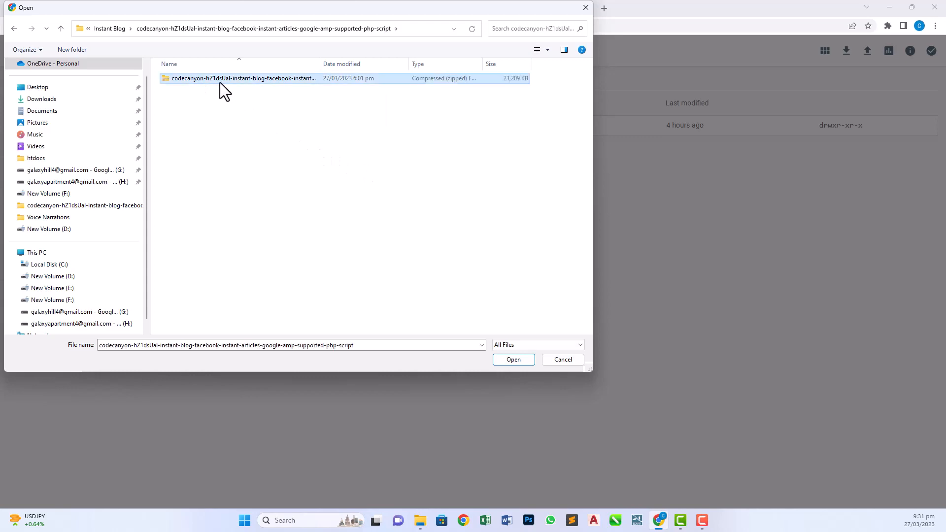
pyautogui.click(509, 360)
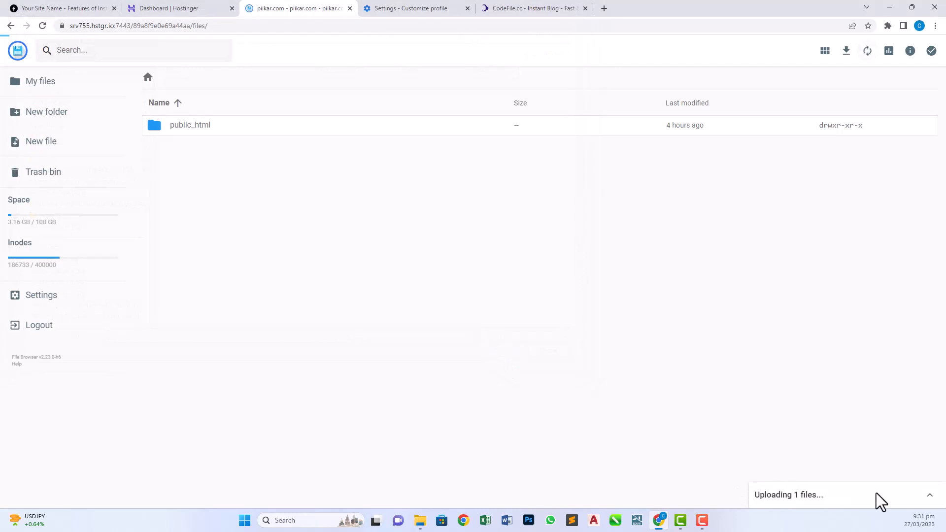
pyautogui.click(928, 498)
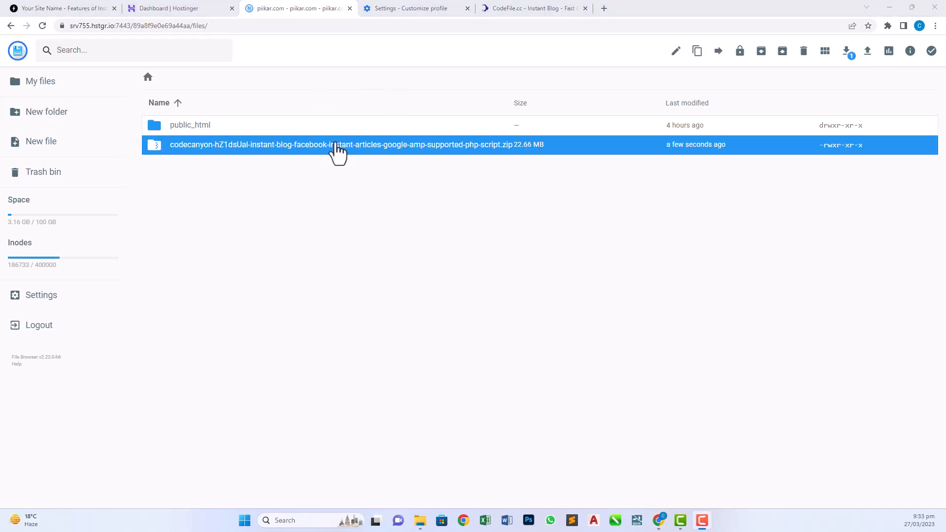
# Step: Extract the uploaded zip into a new folder named a
pyautogui.rightClick(338, 150)
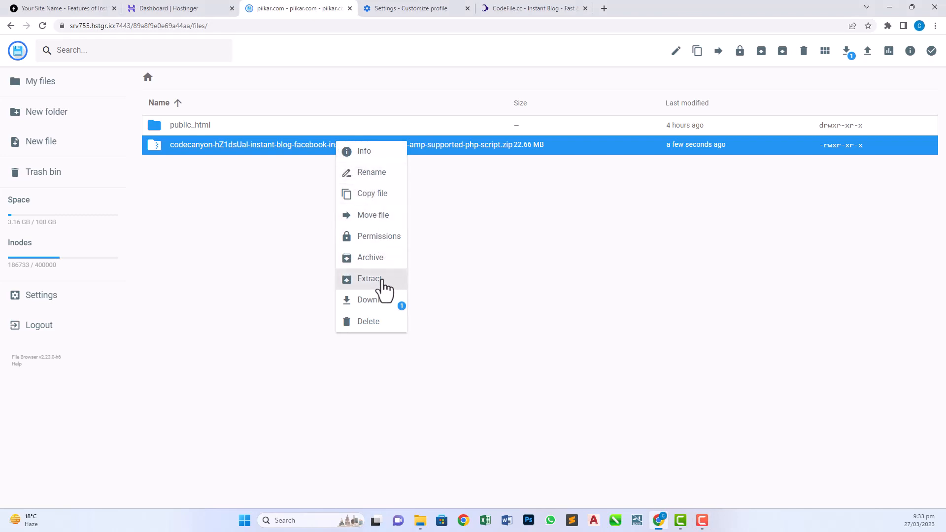
pyautogui.click(384, 286)
pyautogui.write('a')
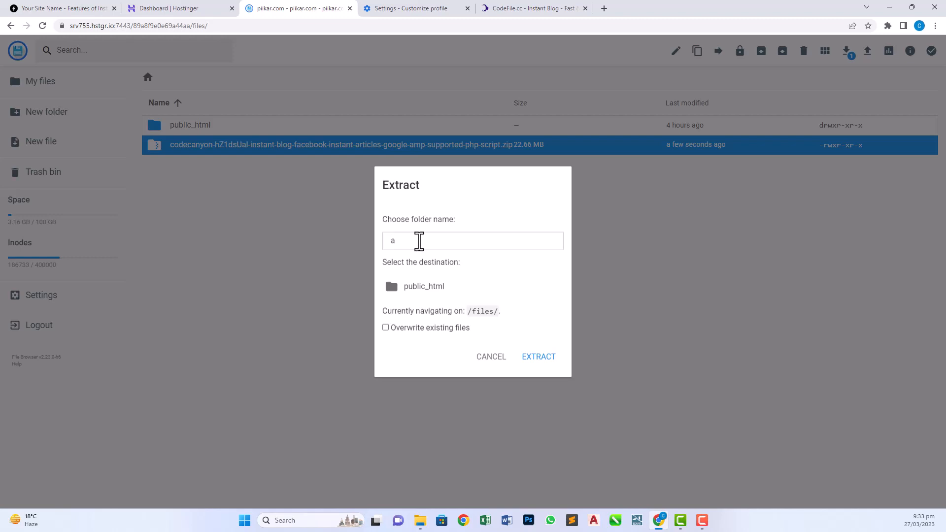
pyautogui.click(533, 361)
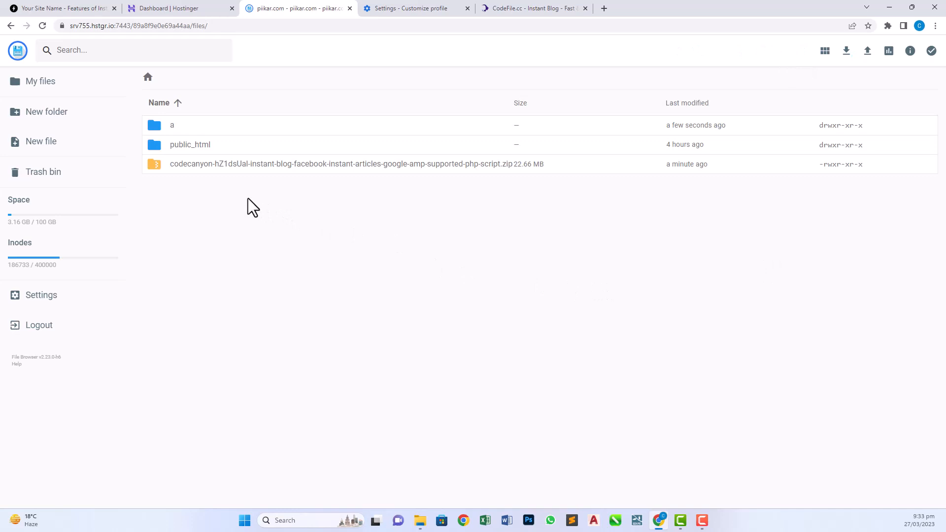
# Step: Delete the uploaded zip, then delete the documentation folder inside folder a
pyautogui.click(216, 172)
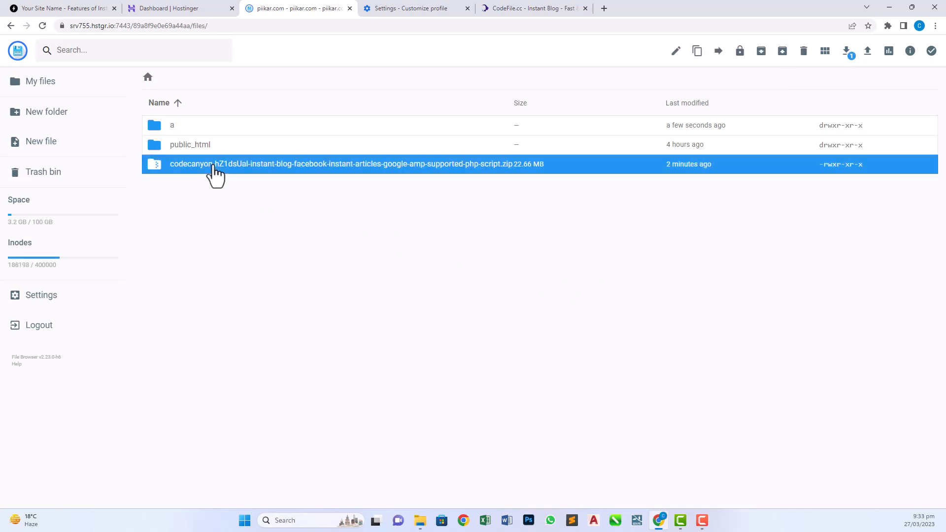
pyautogui.press('Delete')
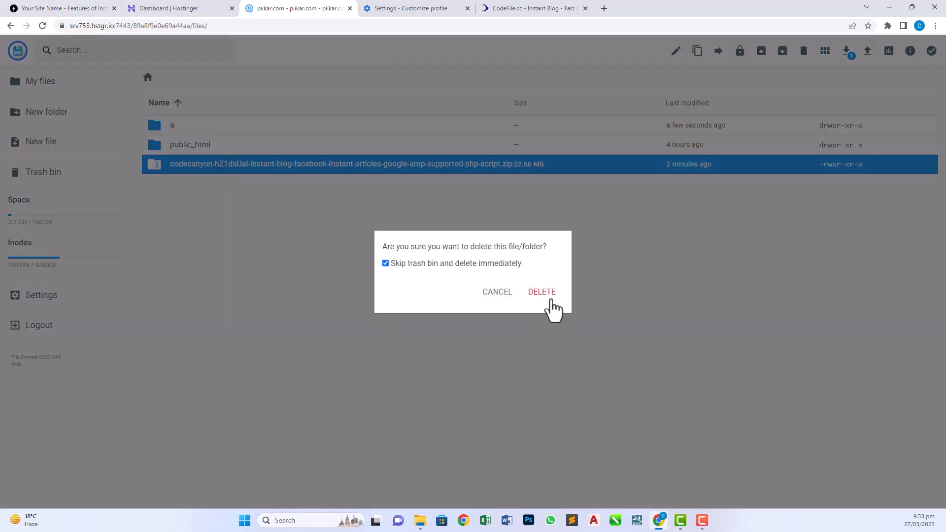
pyautogui.click(540, 292)
pyautogui.doubleClick(215, 133)
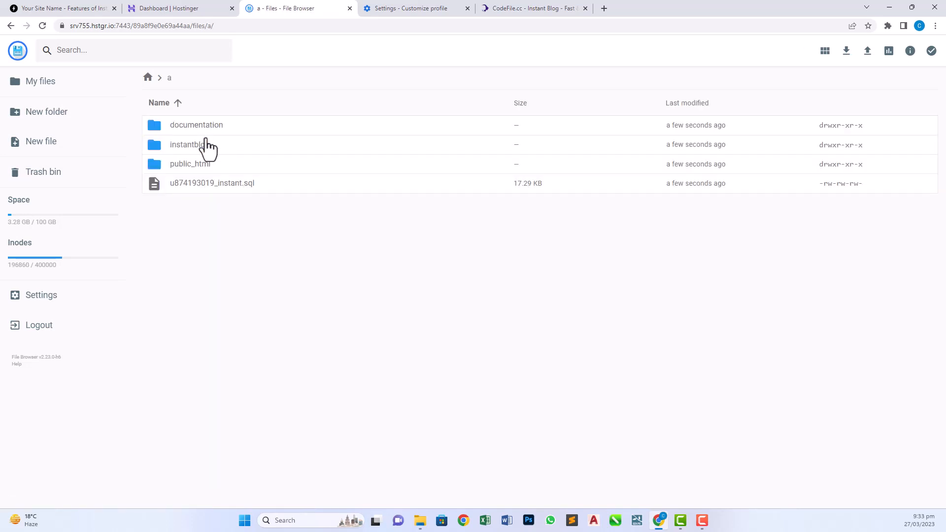
pyautogui.click(193, 138)
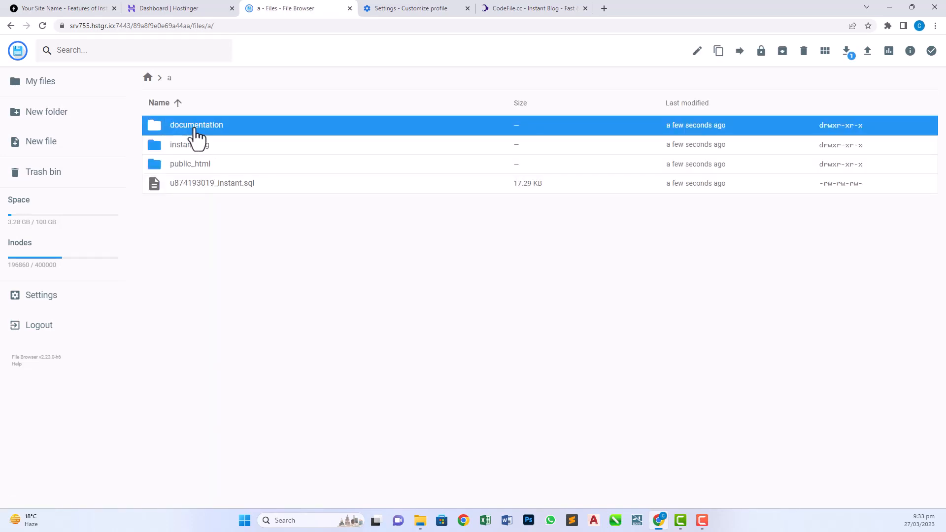
pyautogui.press('Delete')
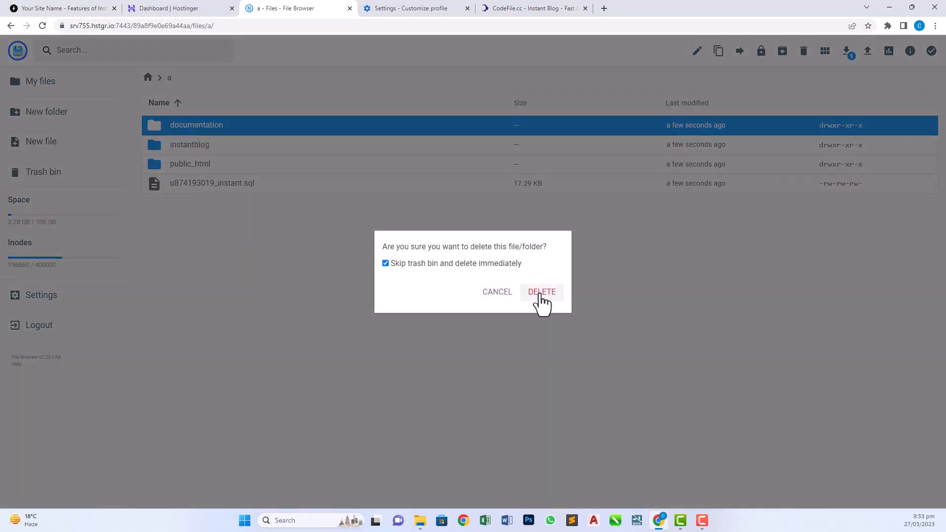
pyautogui.click(538, 293)
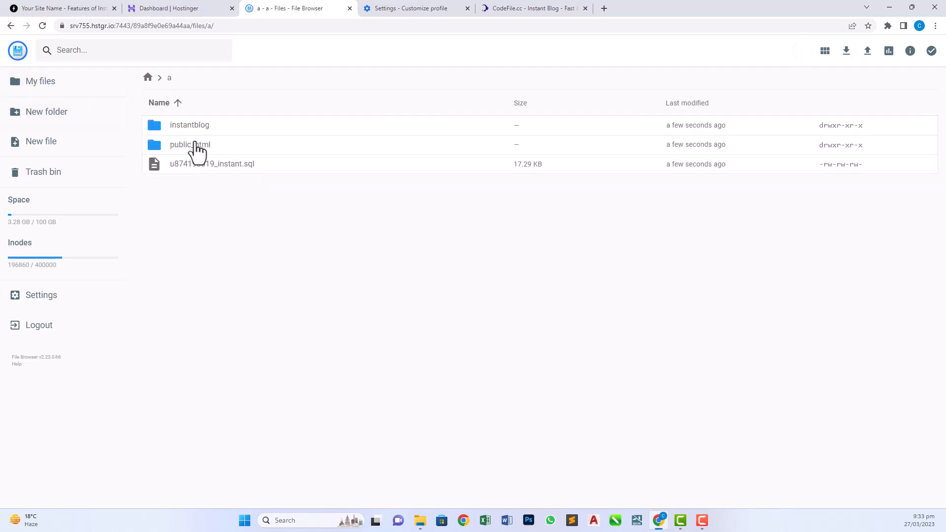
# Step: Move the instantblog folder from a up to the root folder
pyautogui.click(197, 131)
pyautogui.rightClick(195, 126)
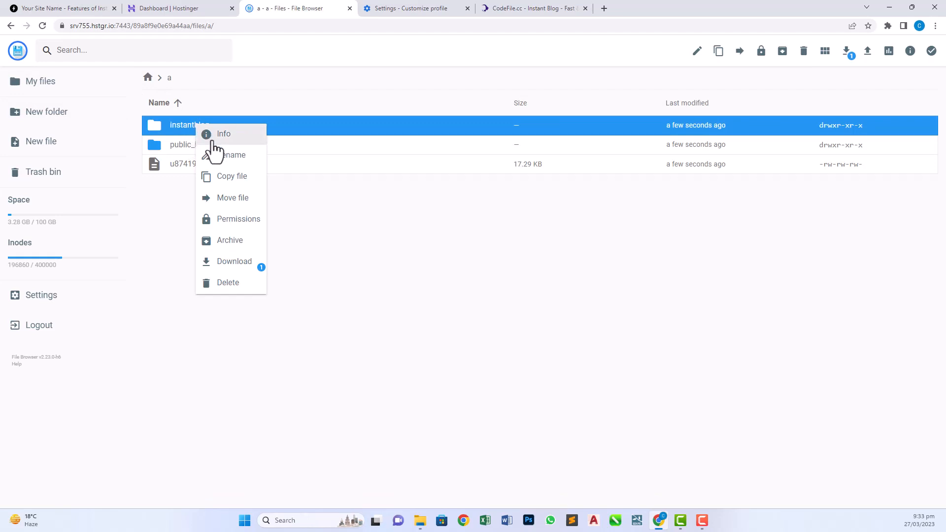
pyautogui.click(241, 197)
pyautogui.click(396, 237)
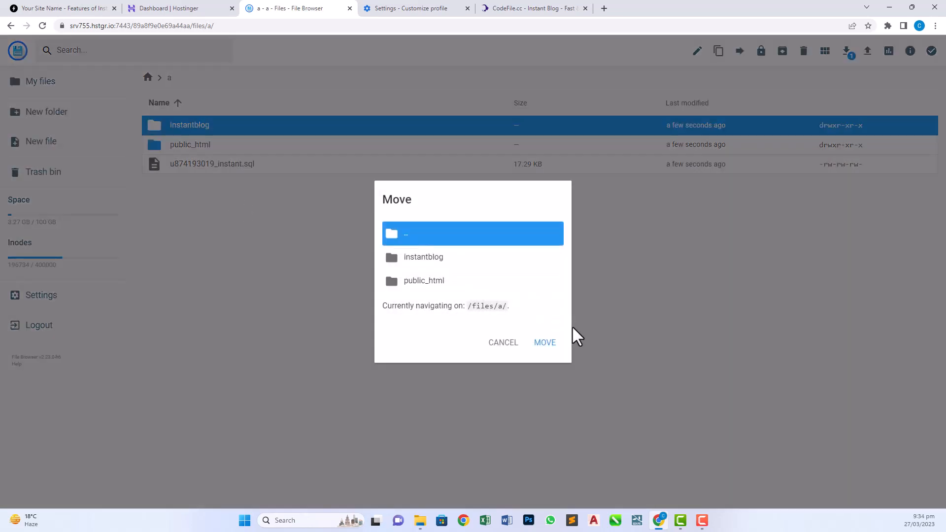
pyautogui.click(546, 344)
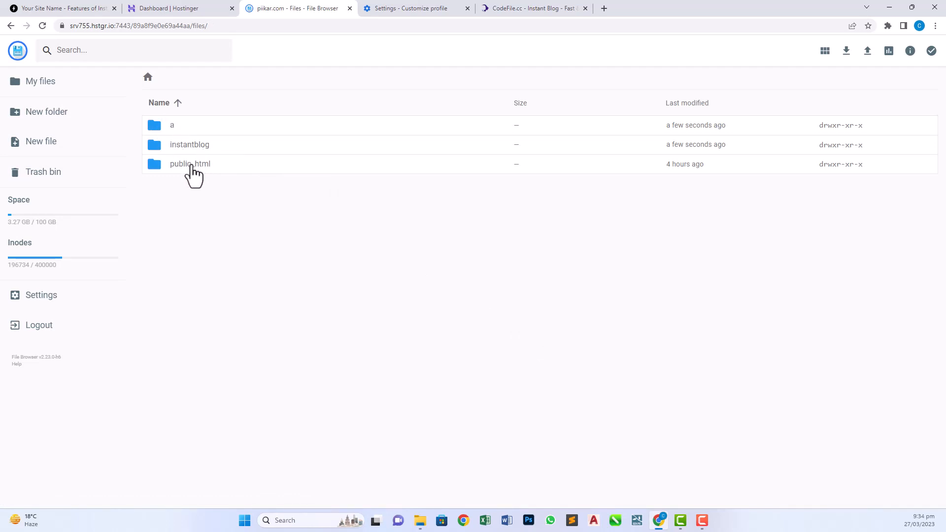
# Step: Delete the old root public_html and move the new public_html from a up to the root
pyautogui.click(194, 175)
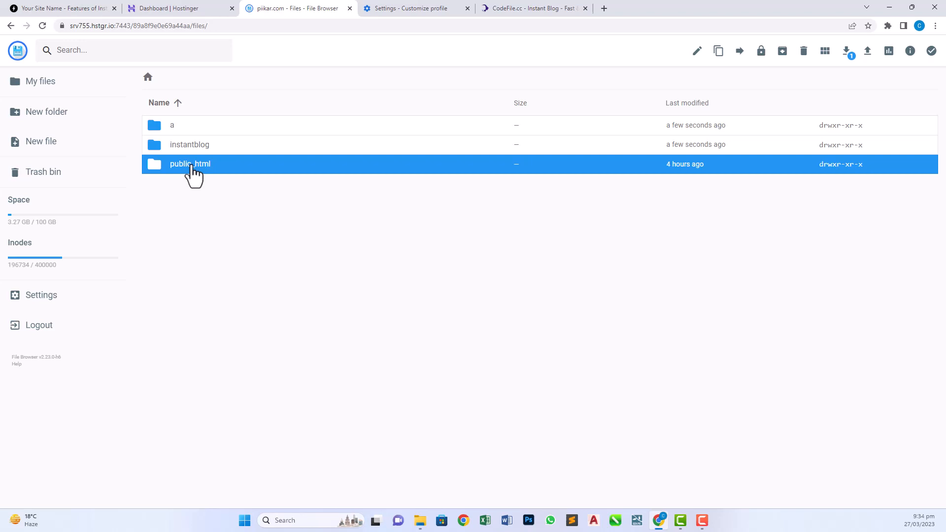
pyautogui.press('Delete')
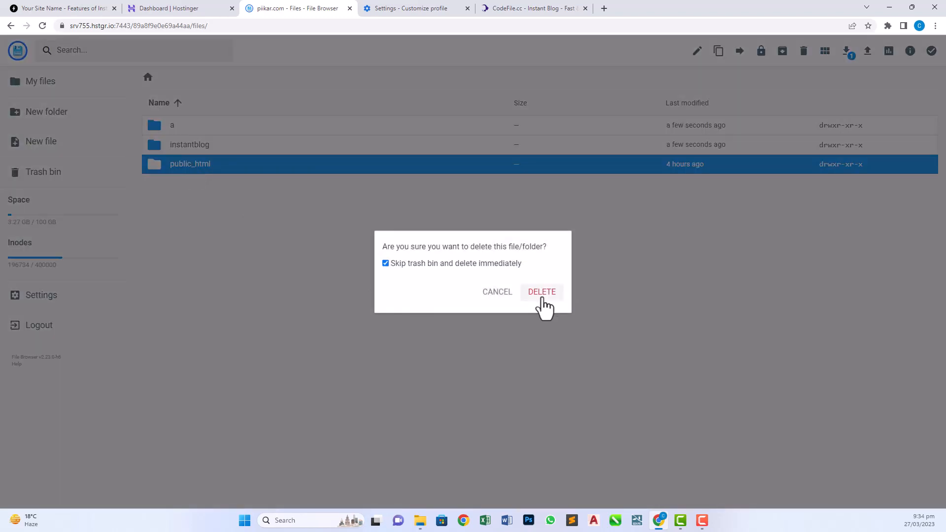
pyautogui.click(542, 294)
pyautogui.doubleClick(169, 129)
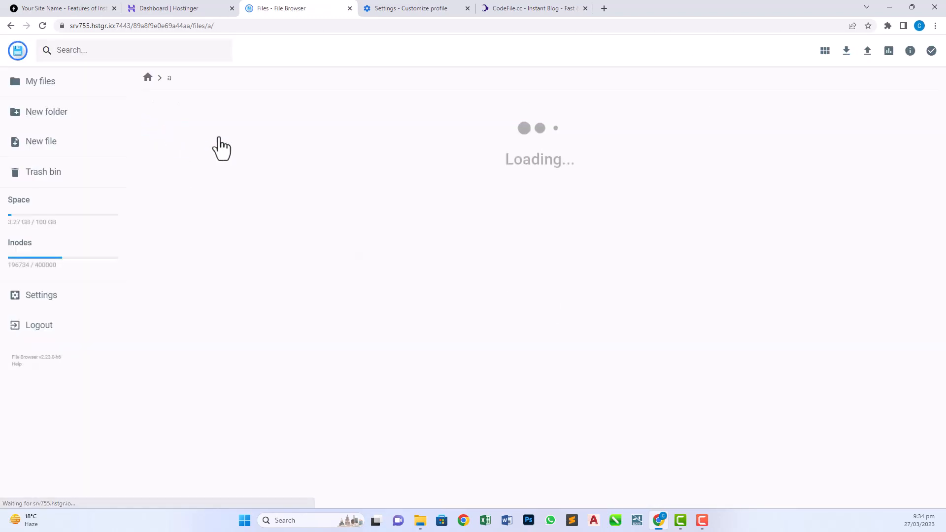
pyautogui.rightClick(191, 127)
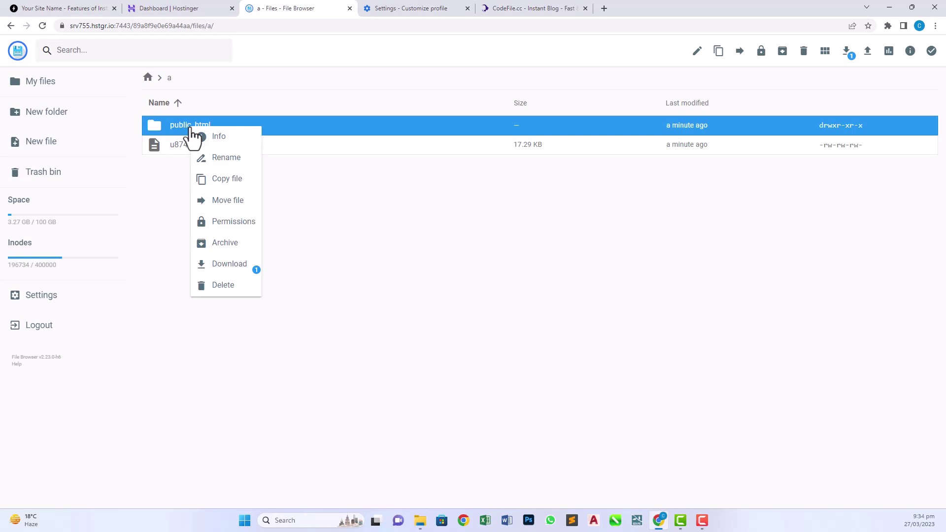
pyautogui.click(235, 201)
pyautogui.click(424, 247)
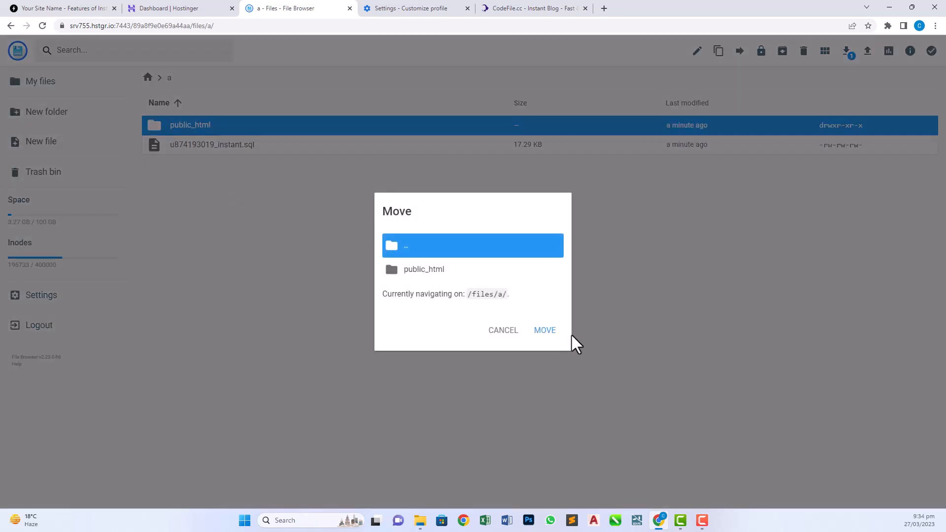
pyautogui.click(543, 333)
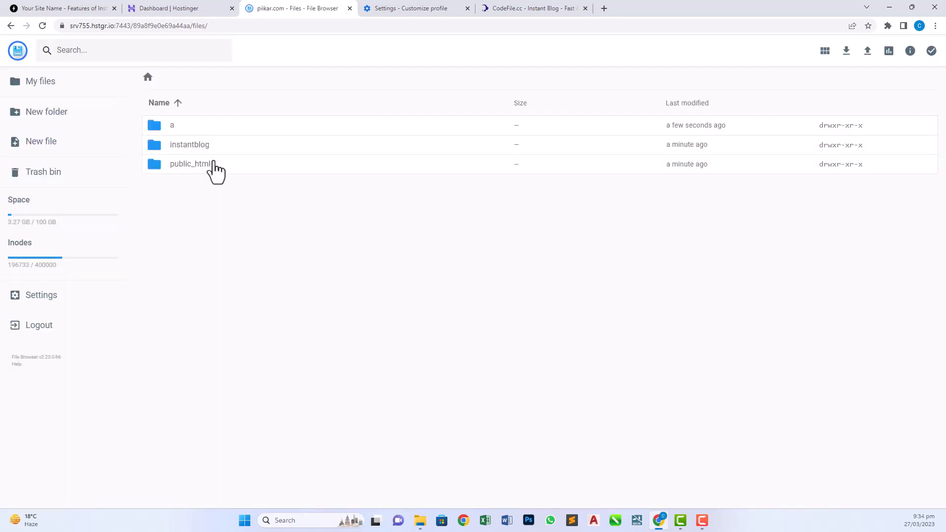
# Step: Download the u874193019_instant.sql file from folder a
pyautogui.doubleClick(175, 132)
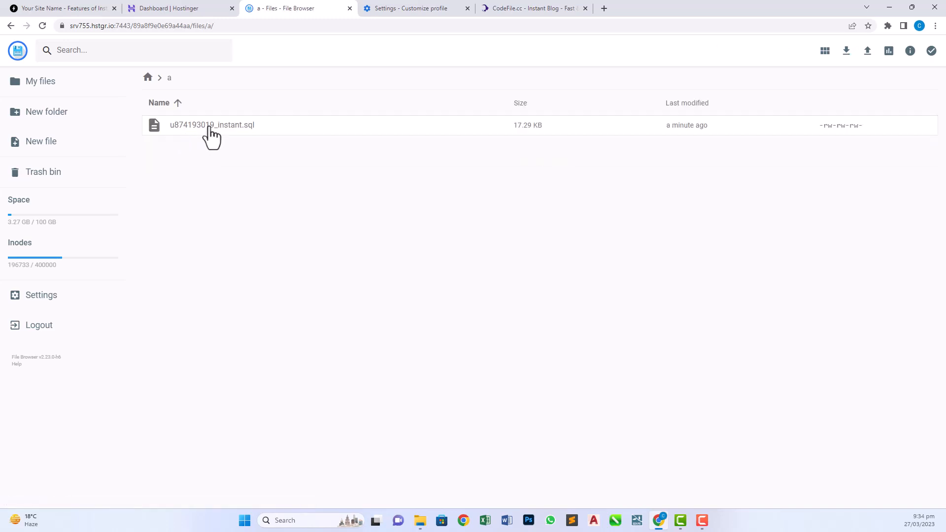
pyautogui.click(212, 133)
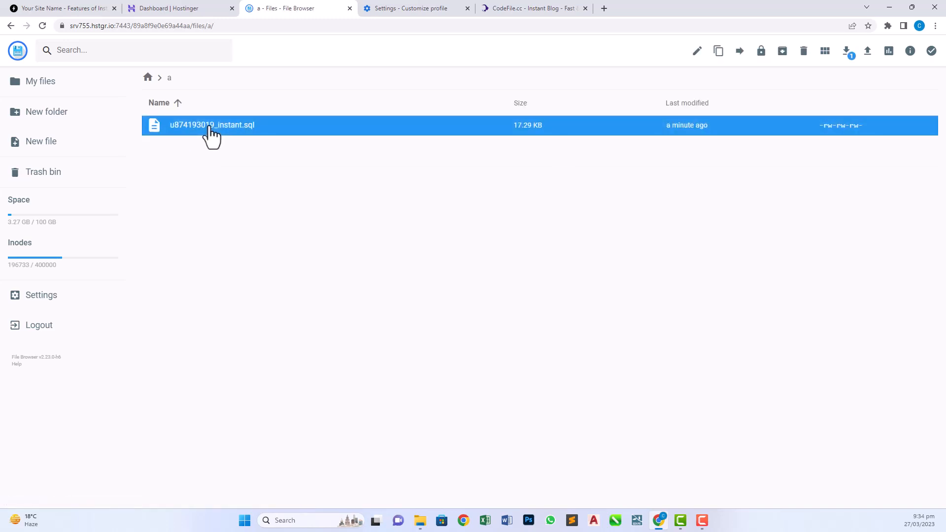
pyautogui.rightClick(250, 134)
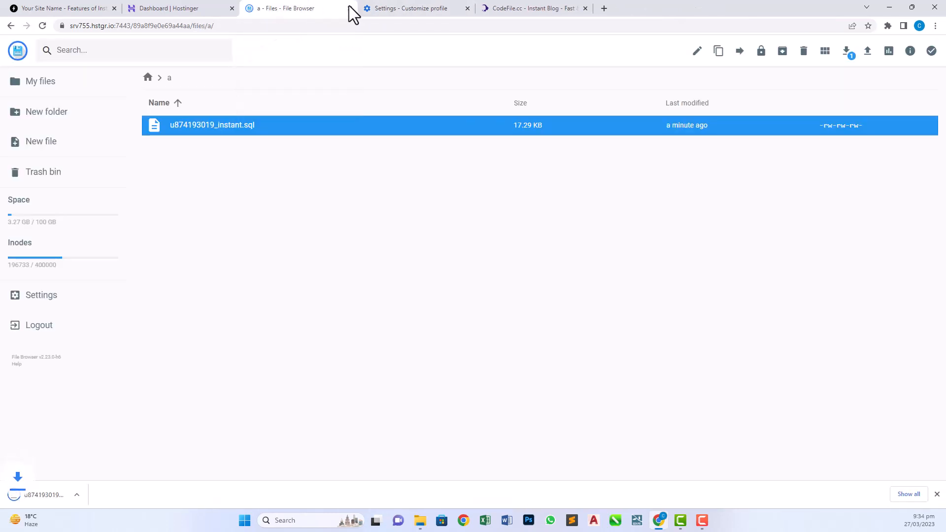
pyautogui.click(173, 105)
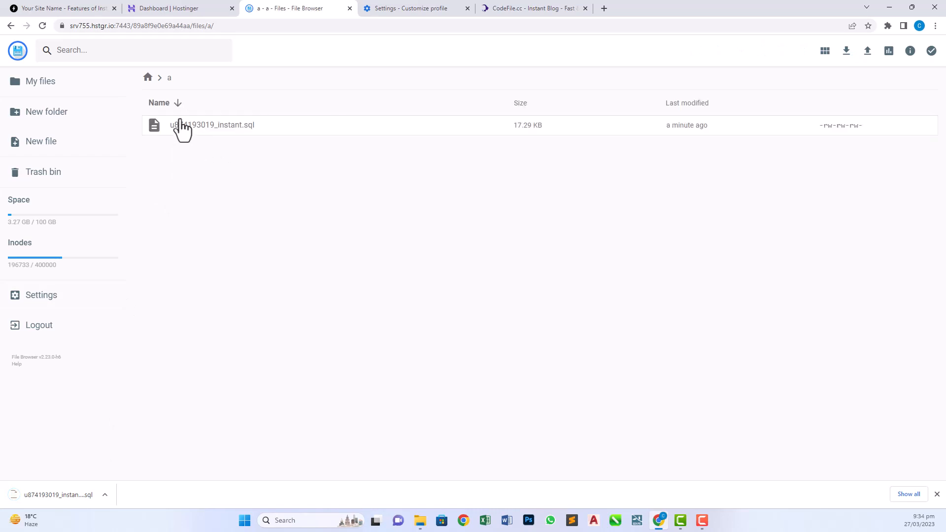
# Step: Delete the leftover folder a and return to the Hostinger hosting dashboard
pyautogui.click(148, 77)
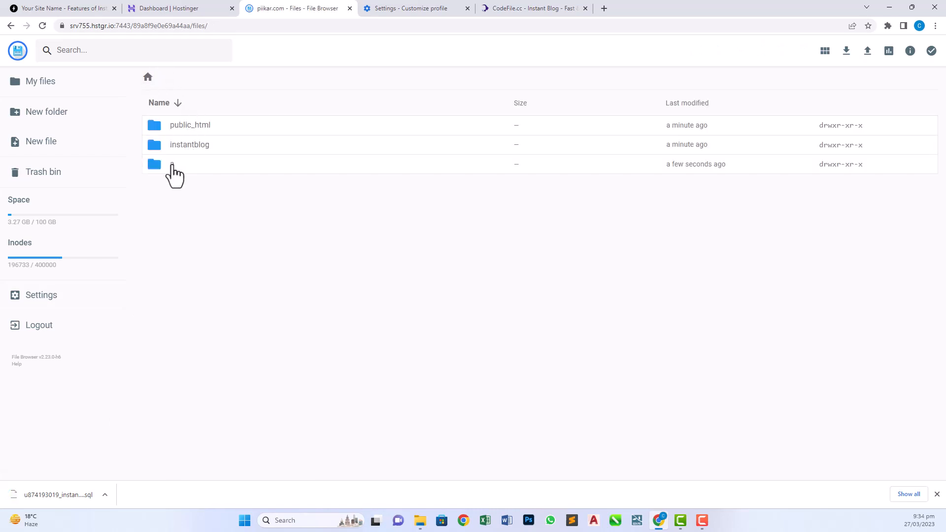
pyautogui.click(174, 172)
pyautogui.press('Delete')
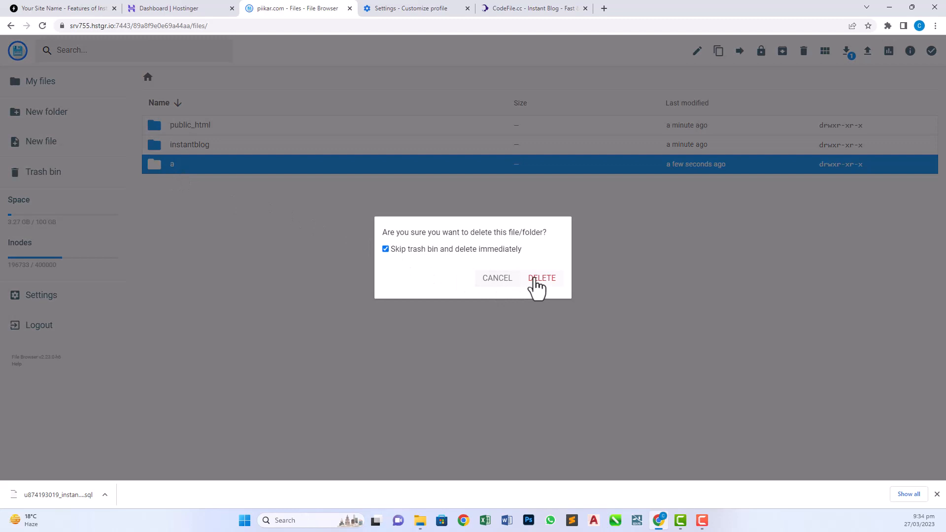
pyautogui.click(536, 278)
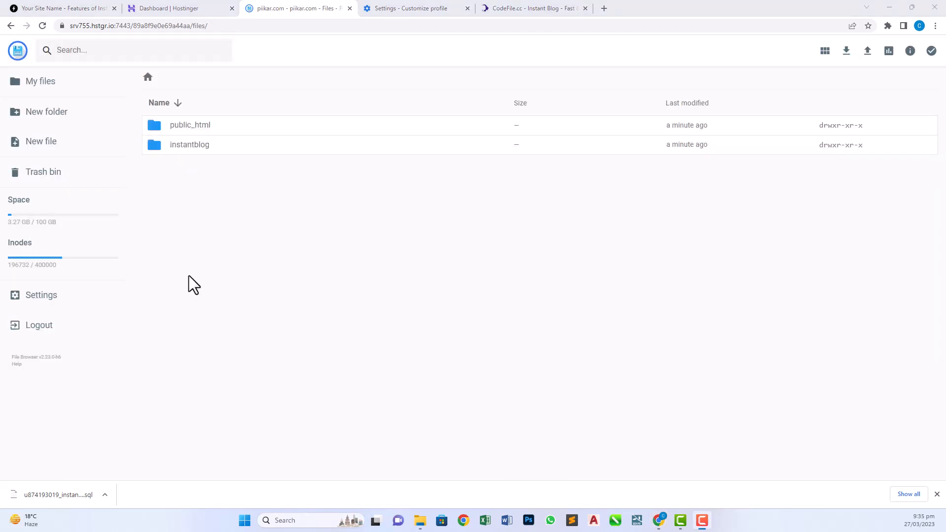
pyautogui.click(178, 7)
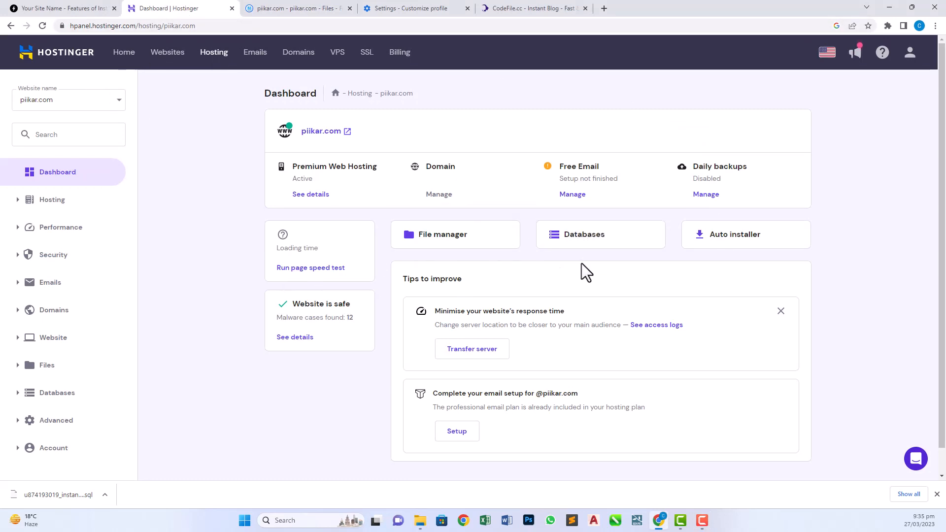
# Step: Fill the MySQL database form with name and username ins and a generated password, selecting it
pyautogui.click(585, 246)
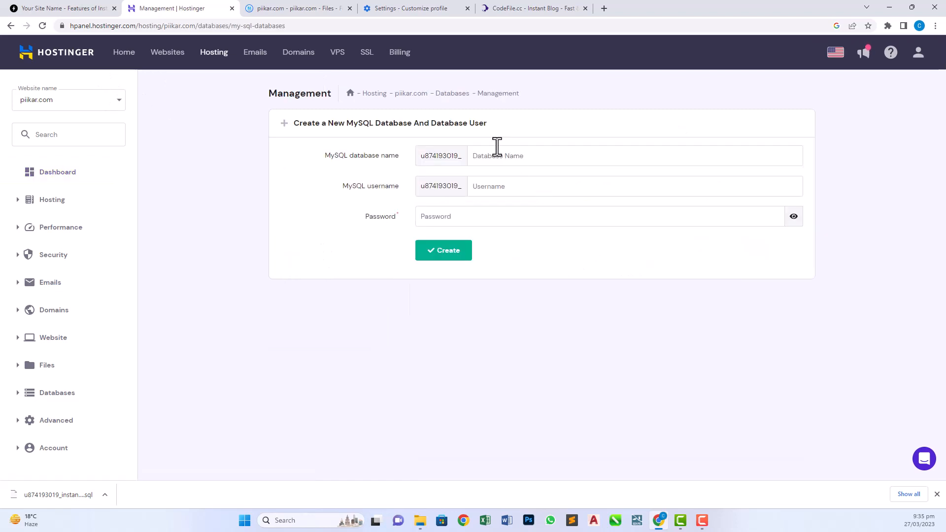
pyautogui.write('ins')
pyautogui.click(512, 187)
pyautogui.write('ins')
pyautogui.click(535, 218)
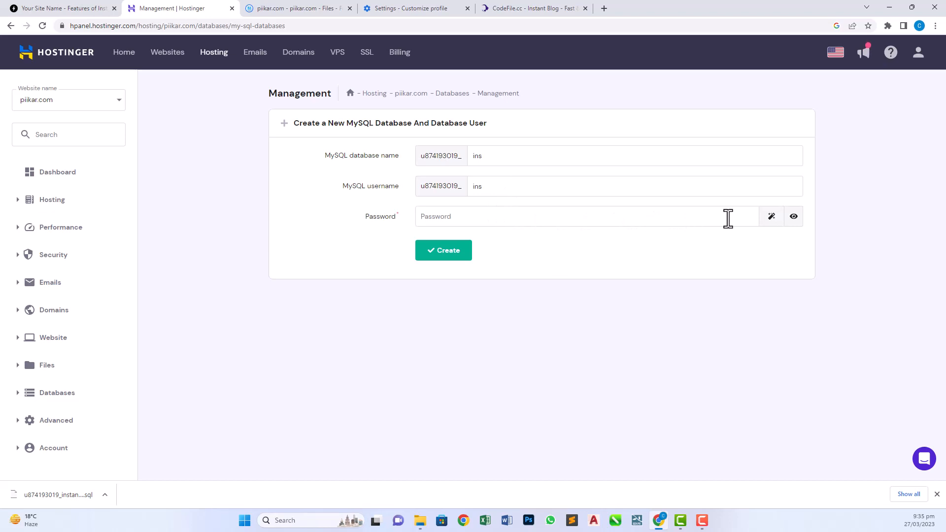
pyautogui.click(771, 217)
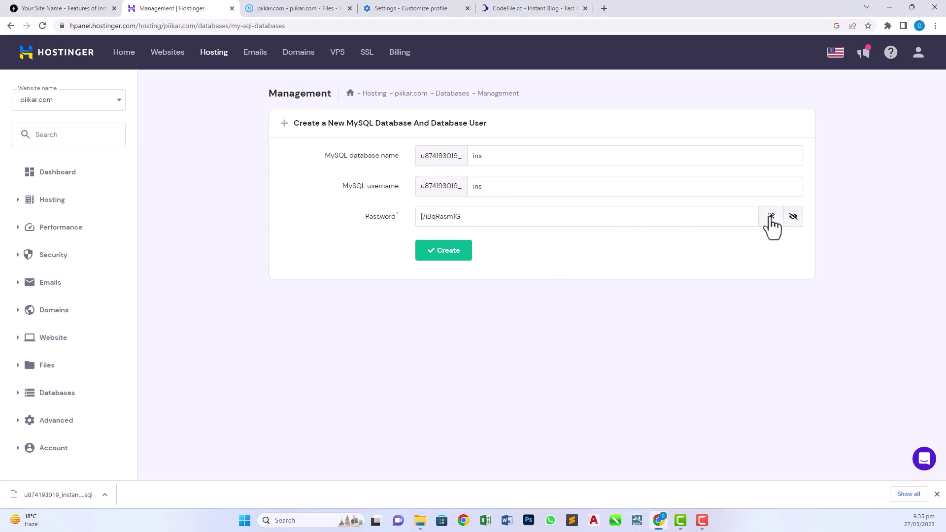
pyautogui.tripleClick(552, 218)
pyautogui.hotkey('ctrl', 'c')
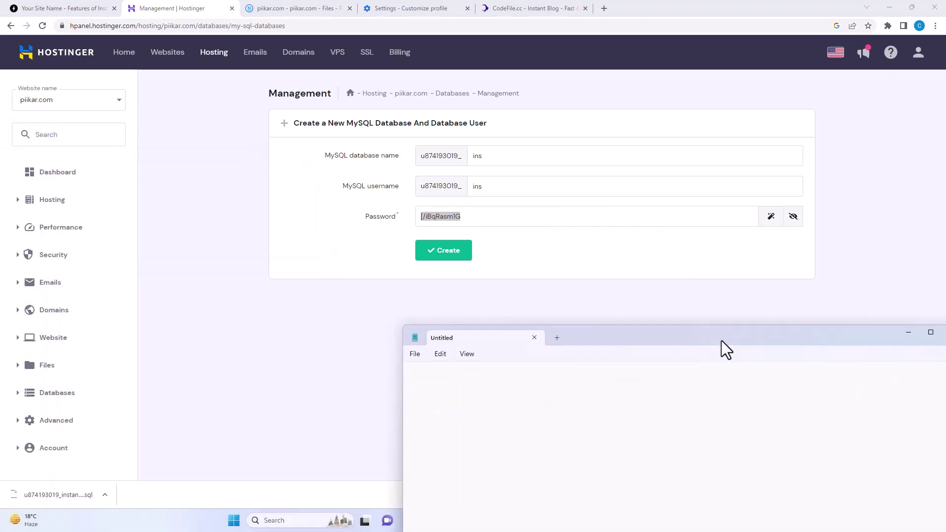
# Step: Paste the generated database password into the Notepad note
pyautogui.moveTo(722, 341); pyautogui.dragTo(649, 303)
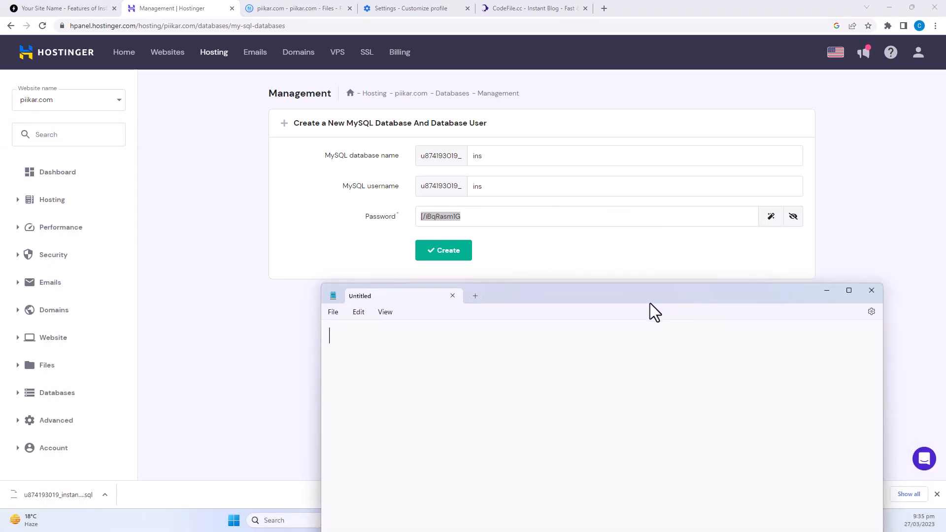
pyautogui.hotkey('alt', 'Tab')
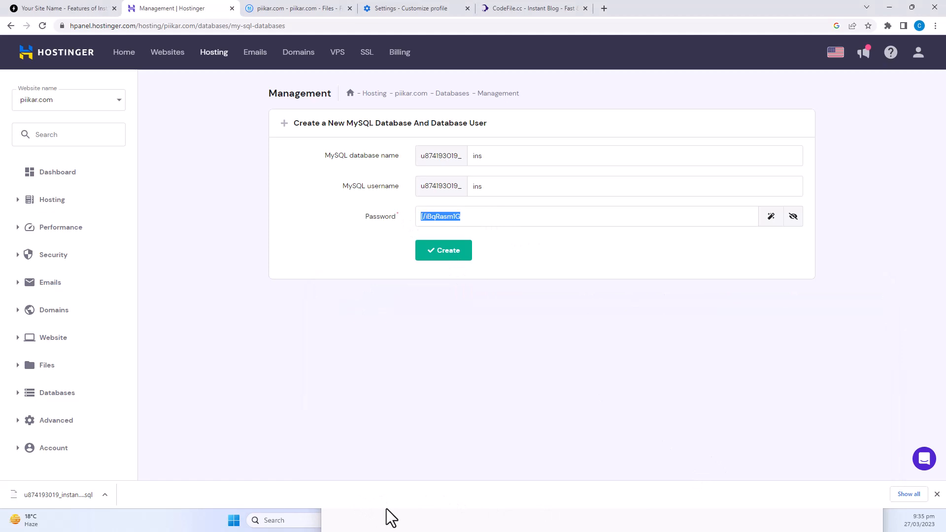
pyautogui.click(377, 525)
pyautogui.hotkey('ctrl', 'v')
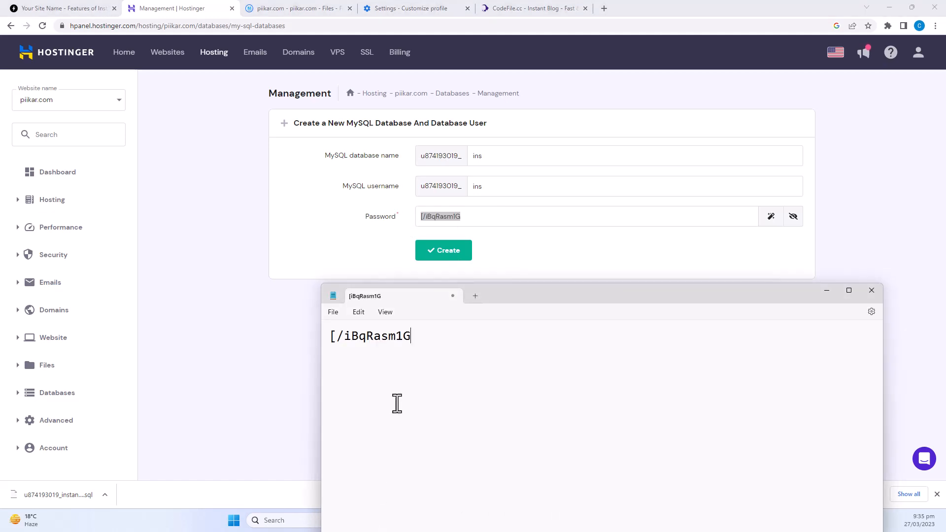
pyautogui.moveTo(462, 186); pyautogui.dragTo(419, 186)
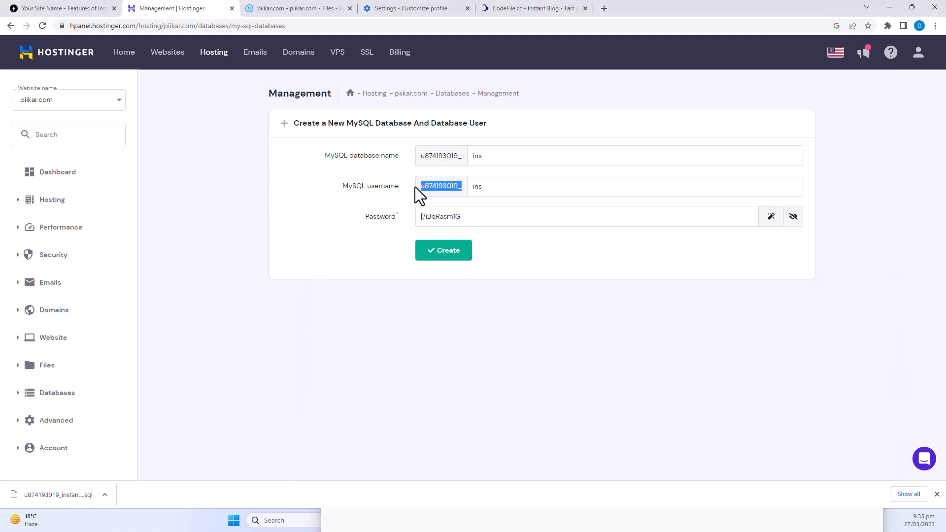
pyautogui.hotkey('ctrl', 'c')
pyautogui.hotkey('alt', 'Tab')
pyautogui.click(331, 338)
pyautogui.press('Return')
pyautogui.press('Up')
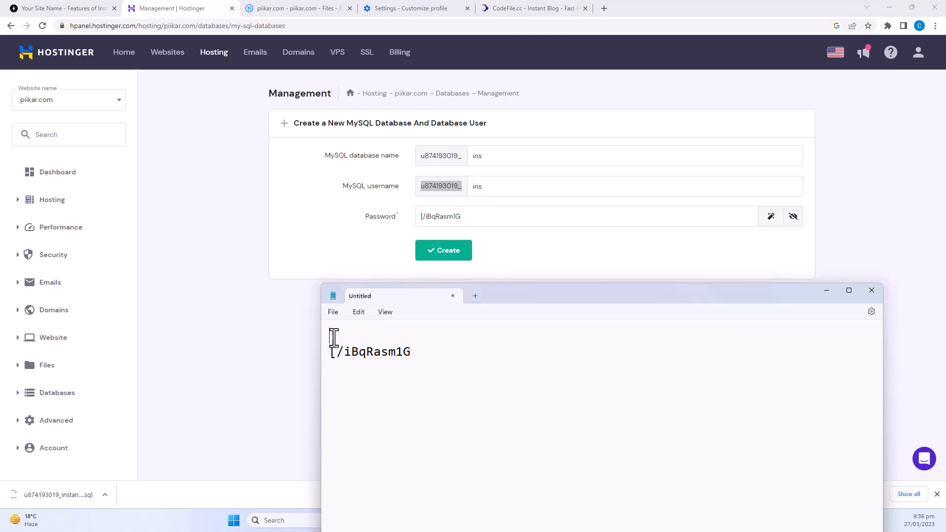
pyautogui.hotkey('ctrl', 'v')
pyautogui.write('ins')
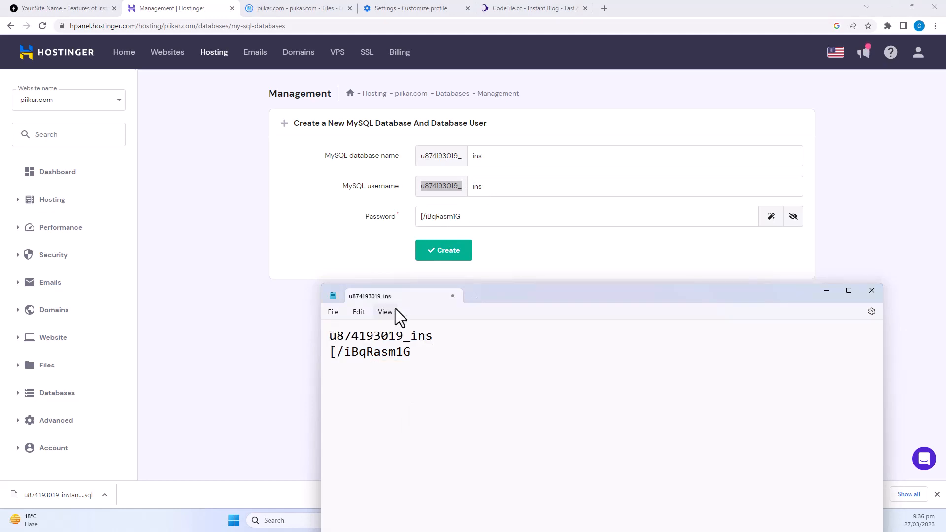
pyautogui.click(818, 294)
pyautogui.click(468, 252)
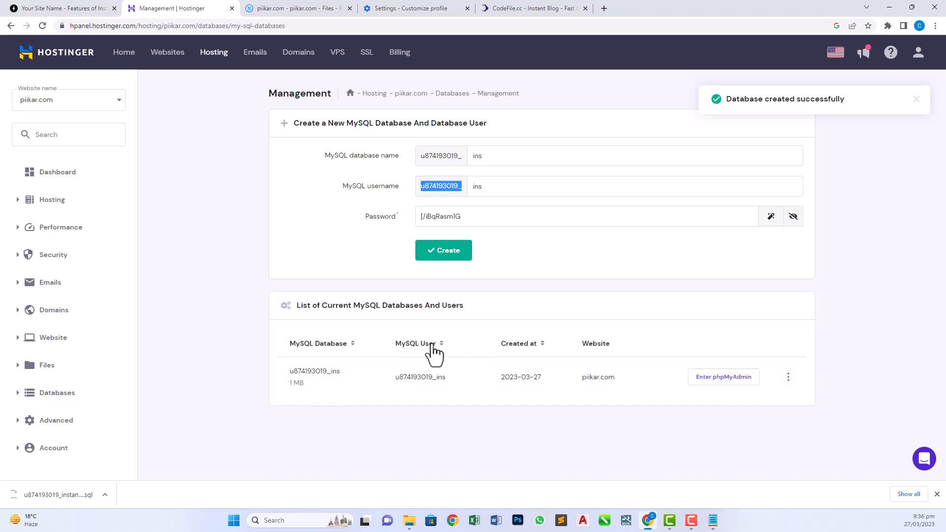
# Step: Enter phpMyAdmin for the new u874193019_ins database
pyautogui.click(722, 377)
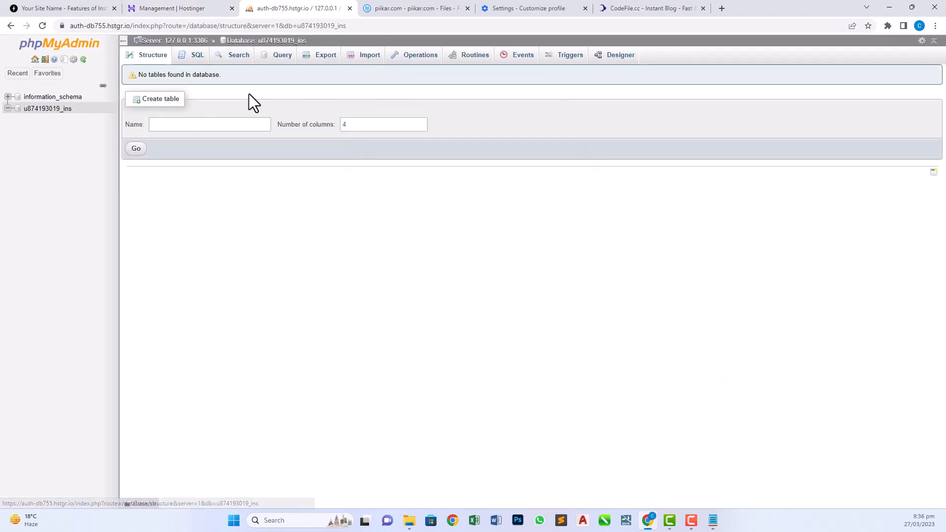
pyautogui.click(354, 67)
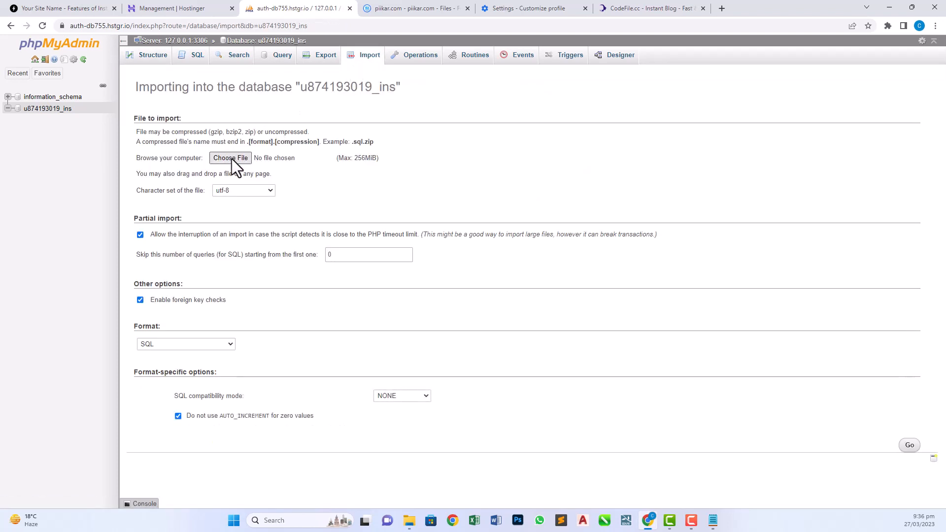
pyautogui.click(231, 160)
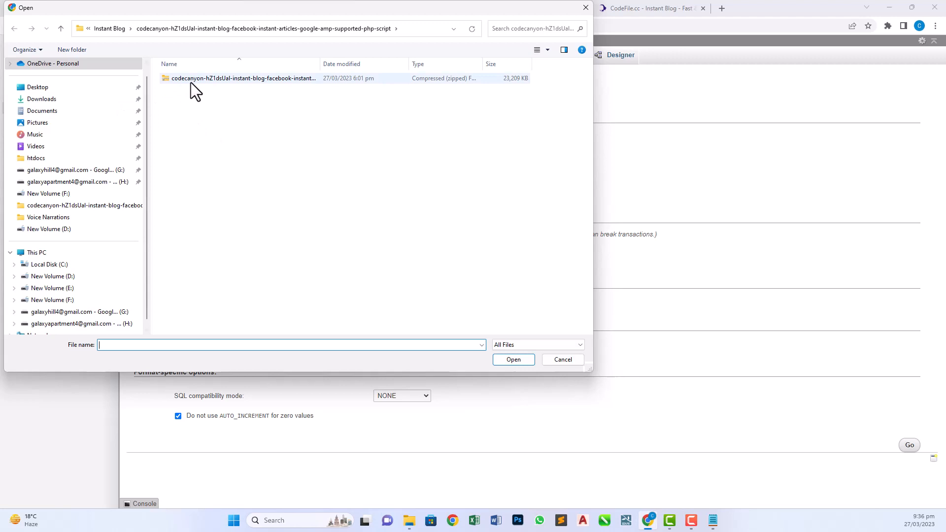
pyautogui.click(45, 98)
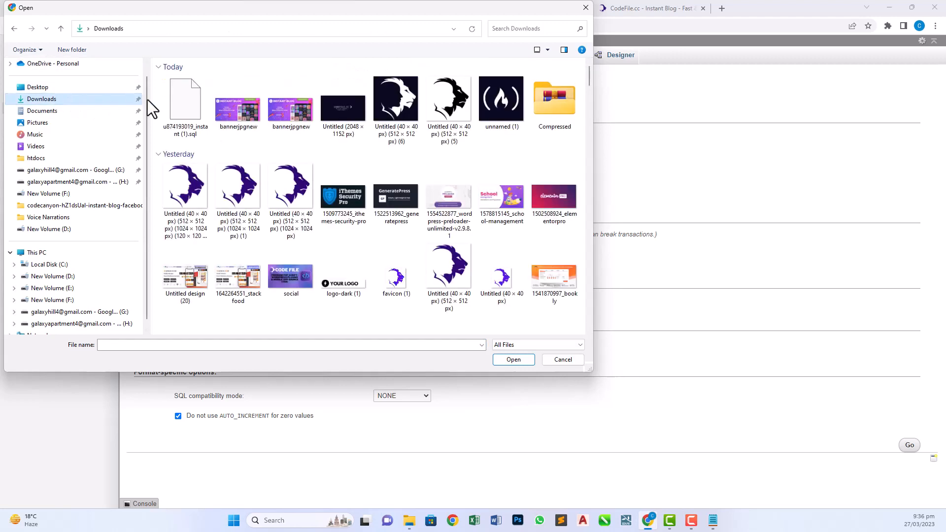
pyautogui.click(204, 113)
pyautogui.click(511, 359)
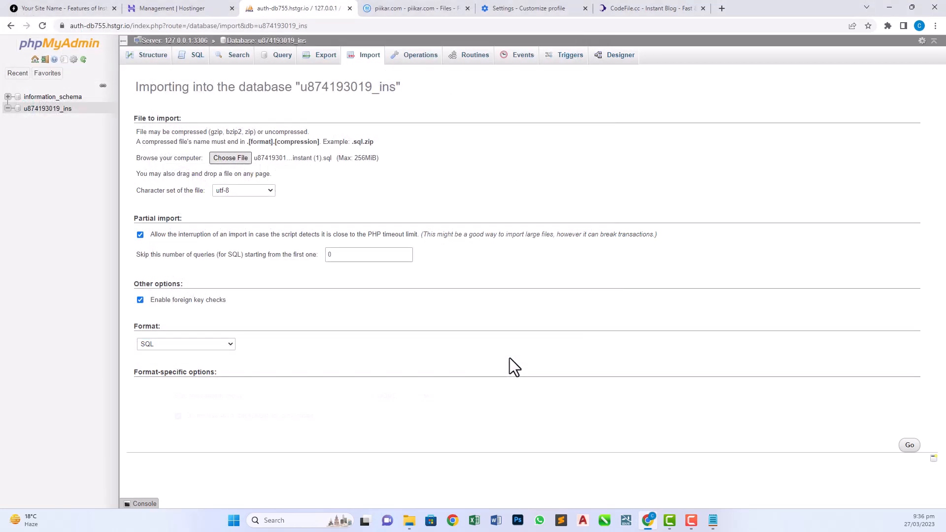
pyautogui.click(903, 447)
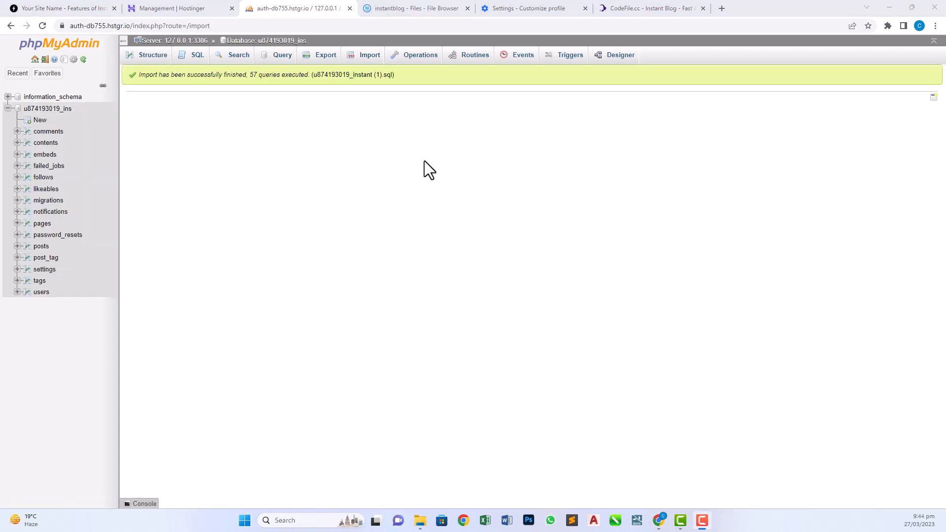
# Step: Load piikar.com in a new tab showing the Hello World post and reach its Login page
pyautogui.click(723, 9)
pyautogui.write('pii')
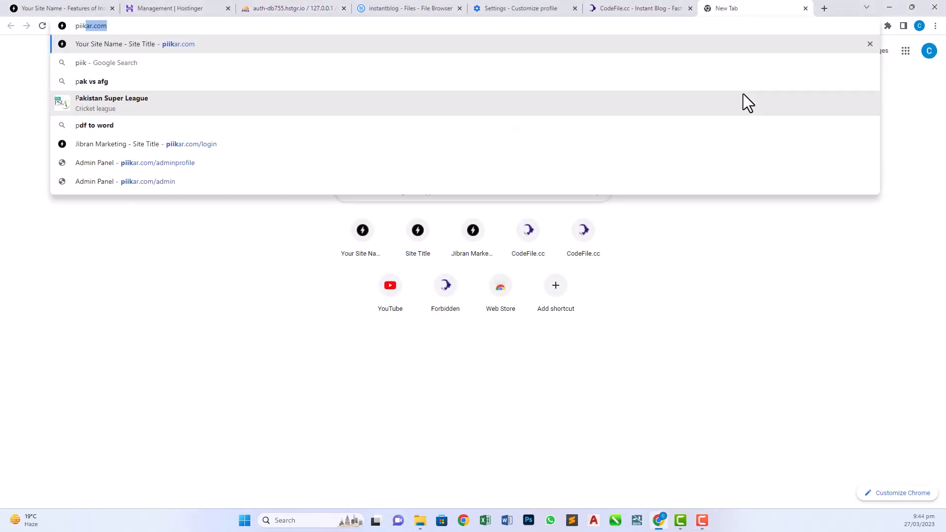
pyautogui.write('k')
pyautogui.press('Return')
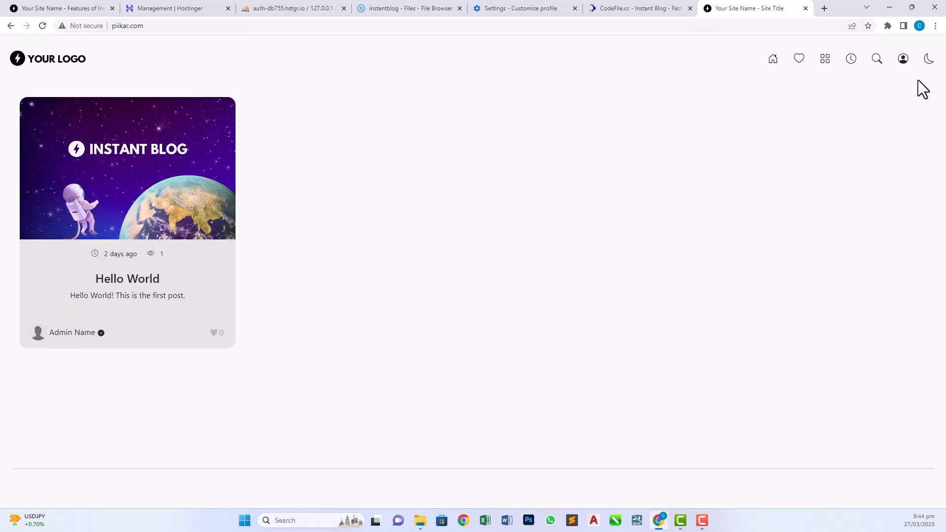
pyautogui.click(905, 67)
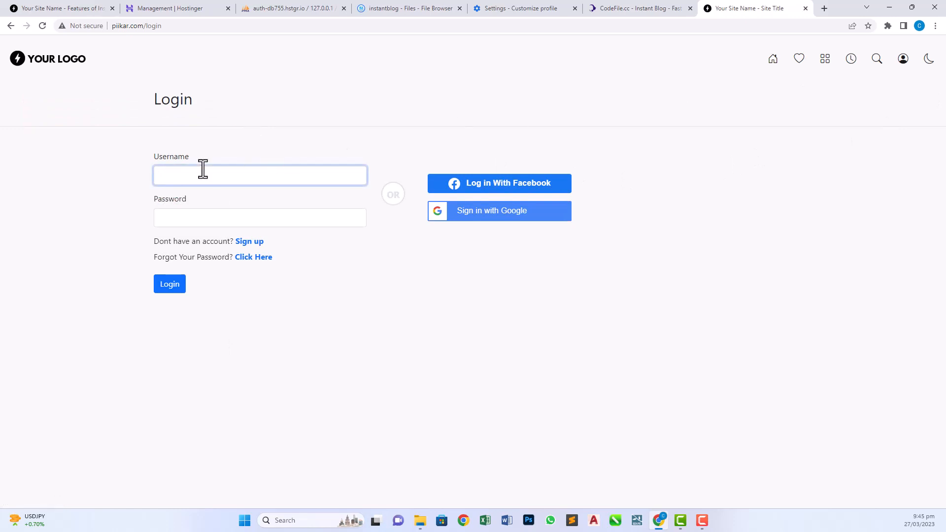
# Step: Log in as admin with the autofilled username, retyping the password after a credentials error, reaching the Posts list
pyautogui.click(203, 175)
pyautogui.click(216, 199)
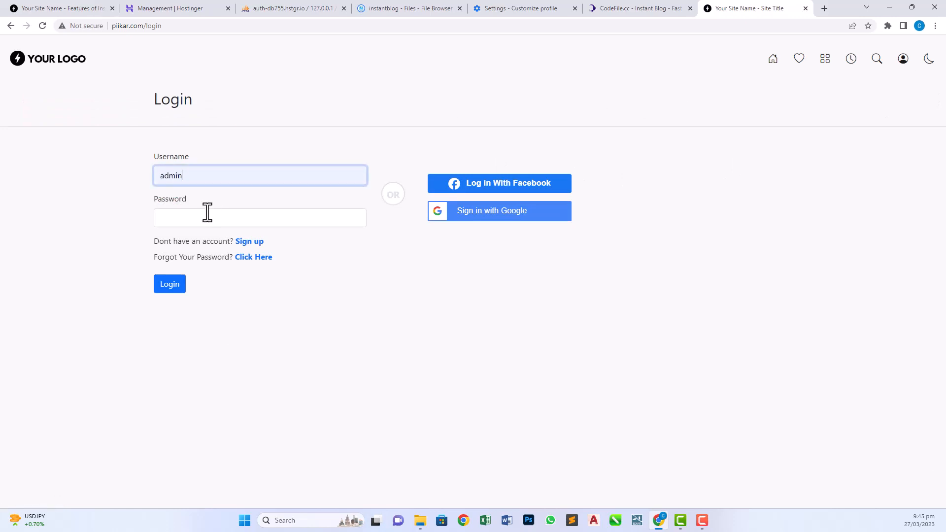
pyautogui.click(203, 216)
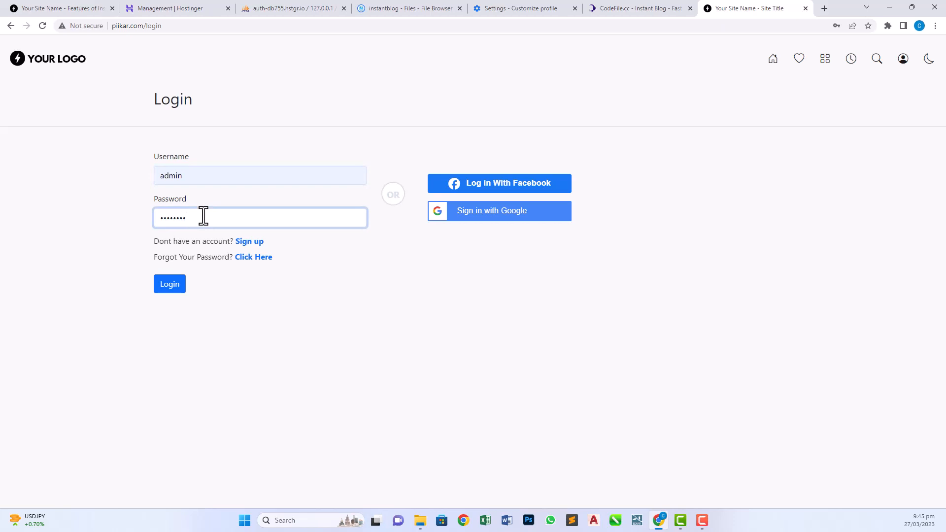
pyautogui.click(183, 289)
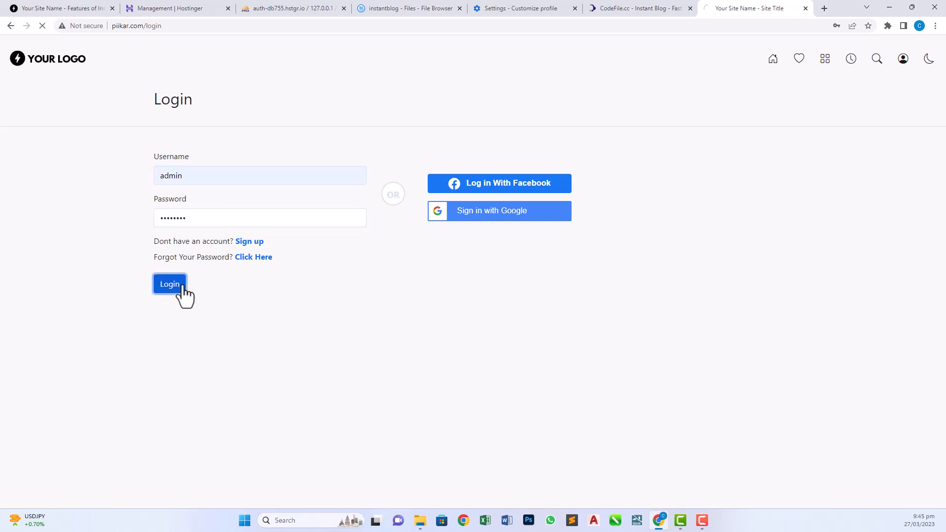
pyautogui.click(215, 224)
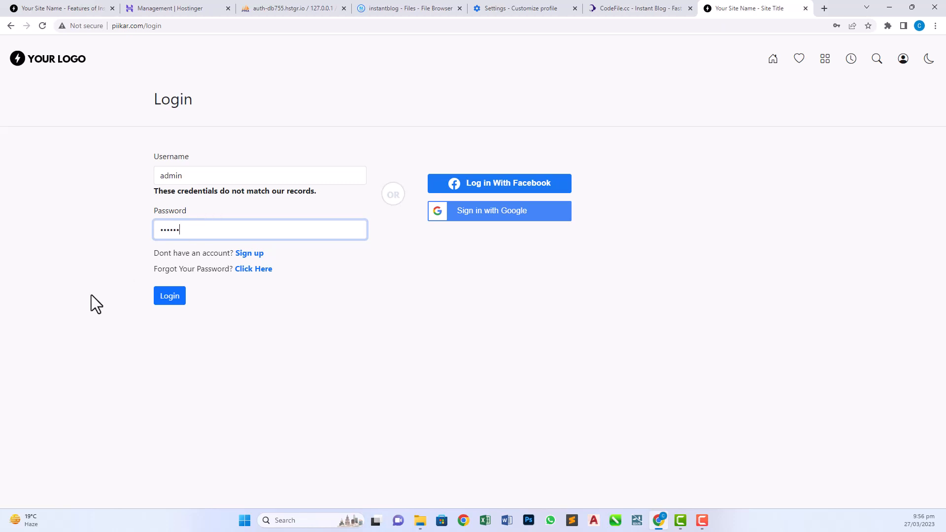
pyautogui.click(168, 301)
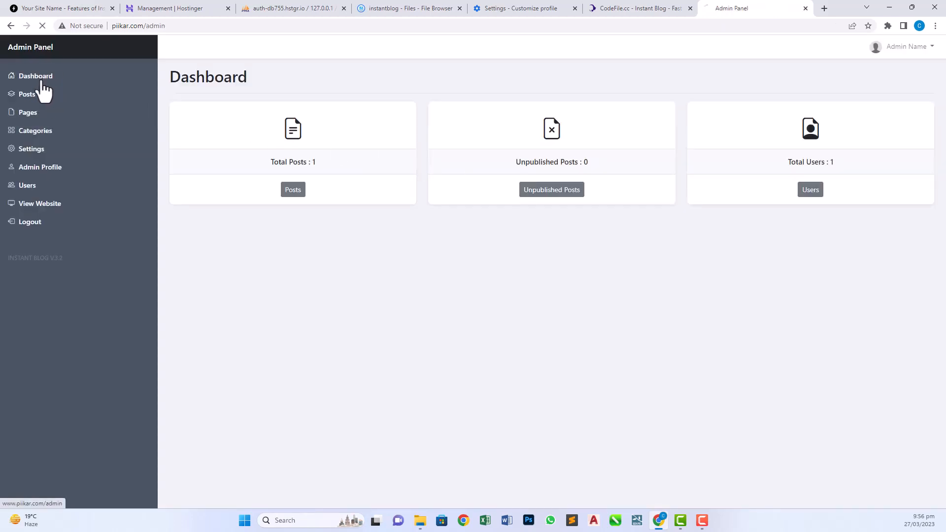
# Step: Browse the admin Pages, Categories and Settings sections, including Adsense, Google AMP and Cookie Consent
pyautogui.click(31, 114)
pyautogui.click(38, 134)
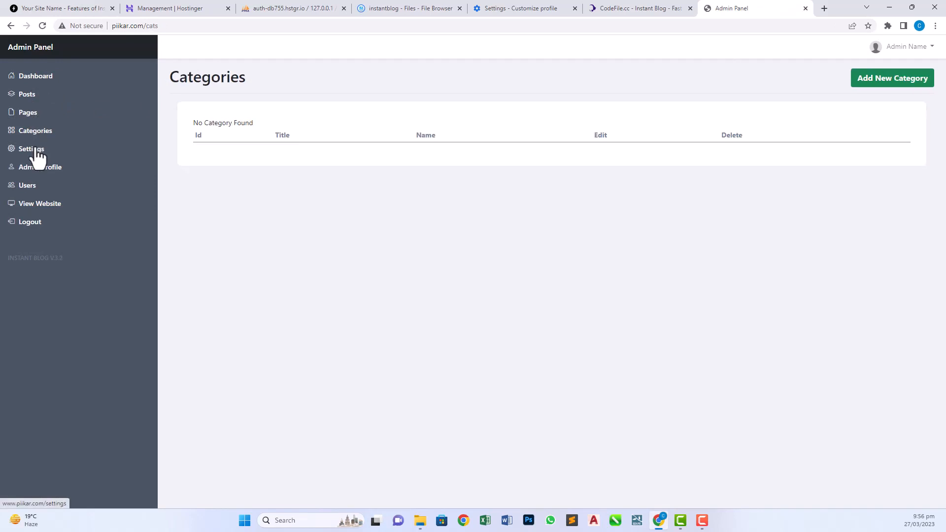
pyautogui.click(35, 153)
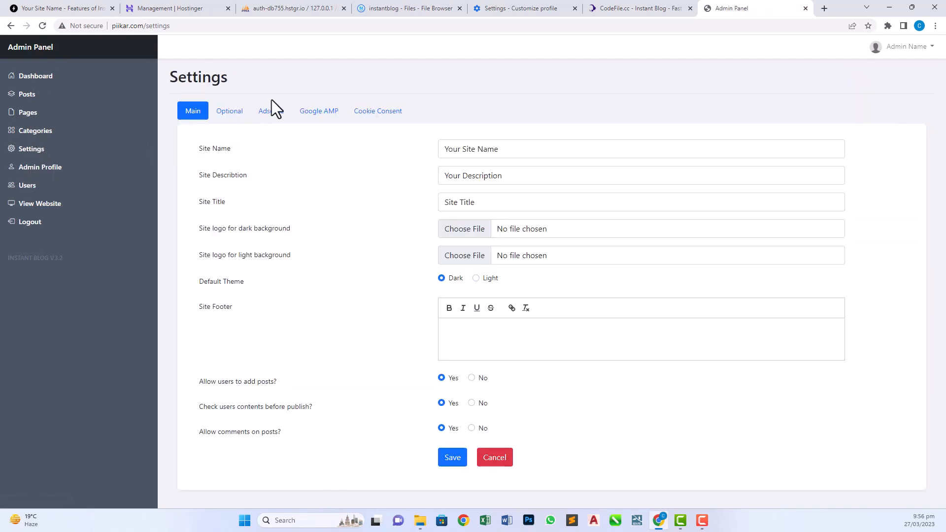
pyautogui.click(270, 112)
pyautogui.click(331, 114)
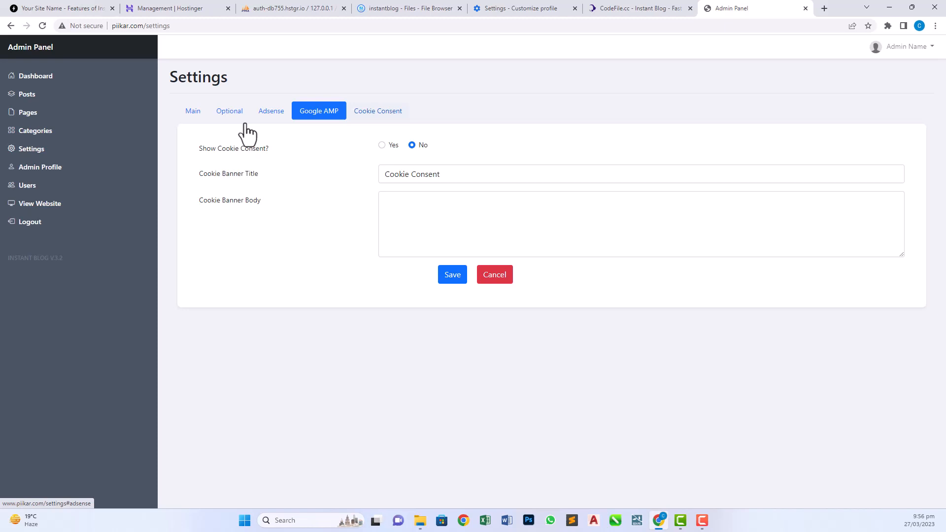
pyautogui.click(24, 191)
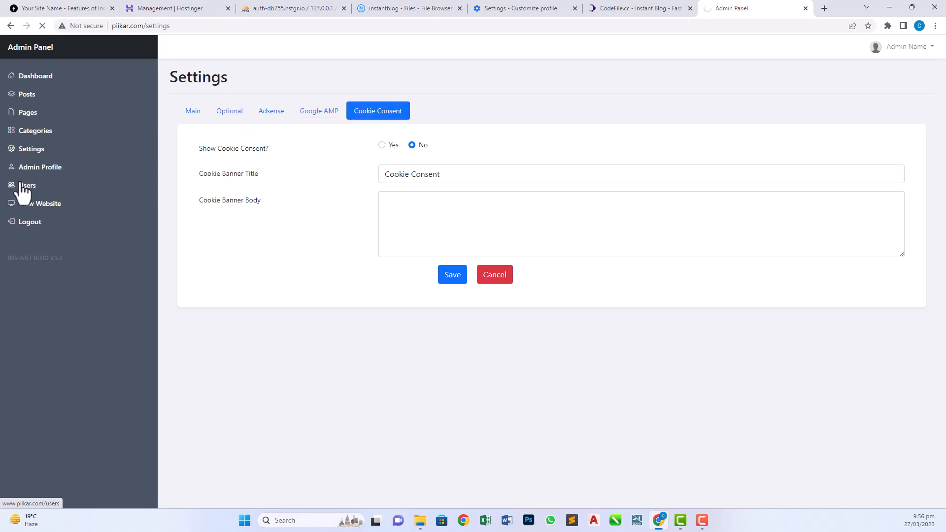
# Step: Review the Users list, then view the public homepage showing the Hello World post as logged-in admin
pyautogui.click(34, 204)
pyautogui.click(626, 16)
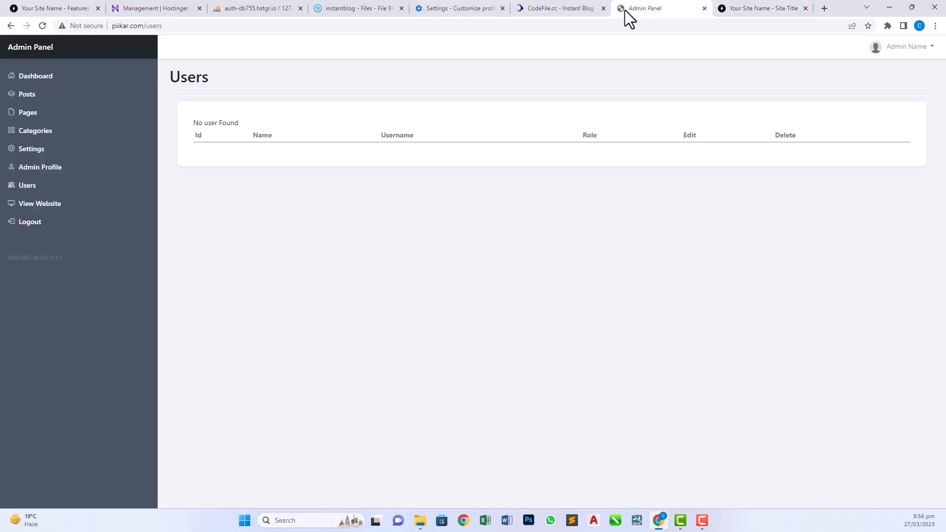
pyautogui.click(762, 9)
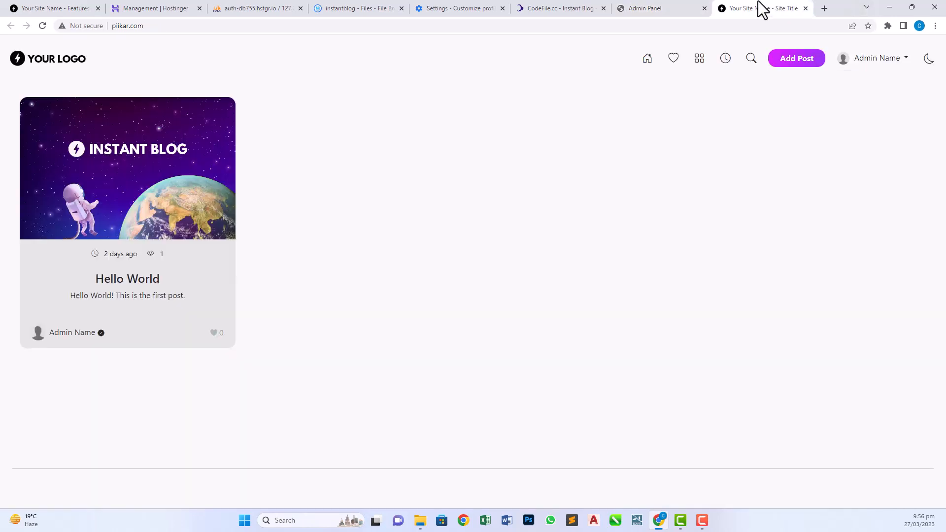